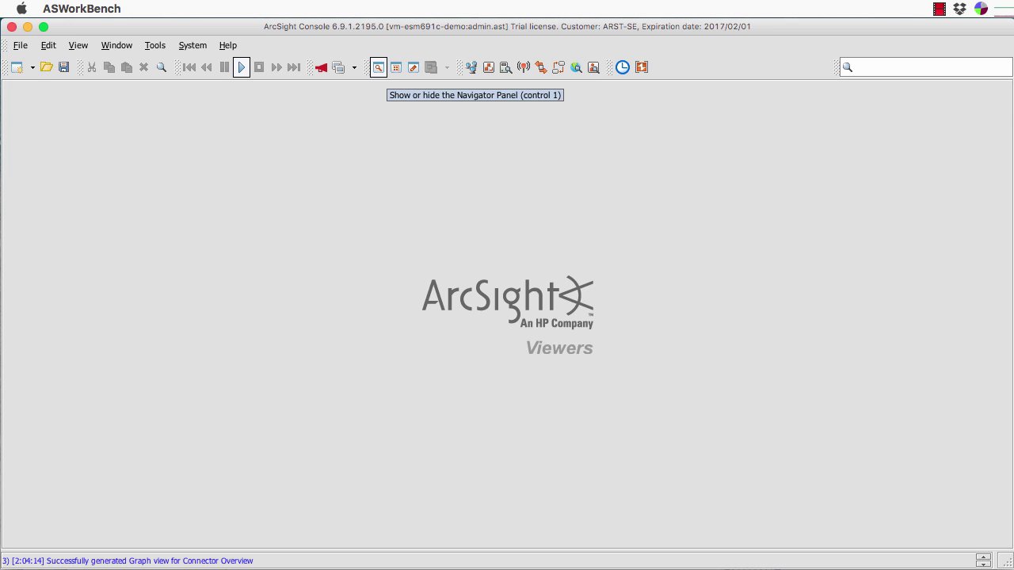
- Show the Navigator panel, review the available resource types and keep Active Channels selected
{"action": "left_click", "coordinate": [378, 67]}
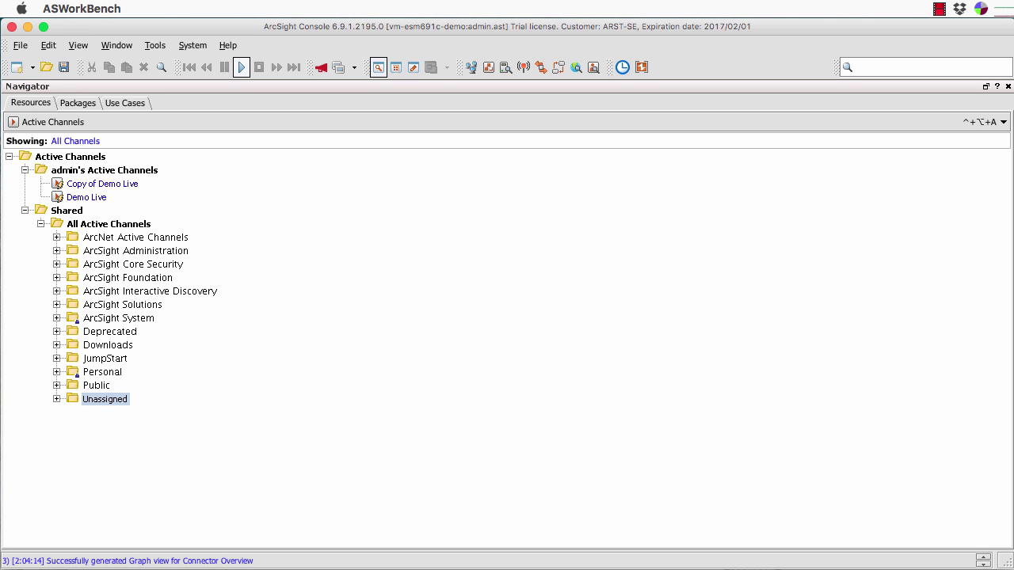
{"action": "left_click", "coordinate": [52, 122]}
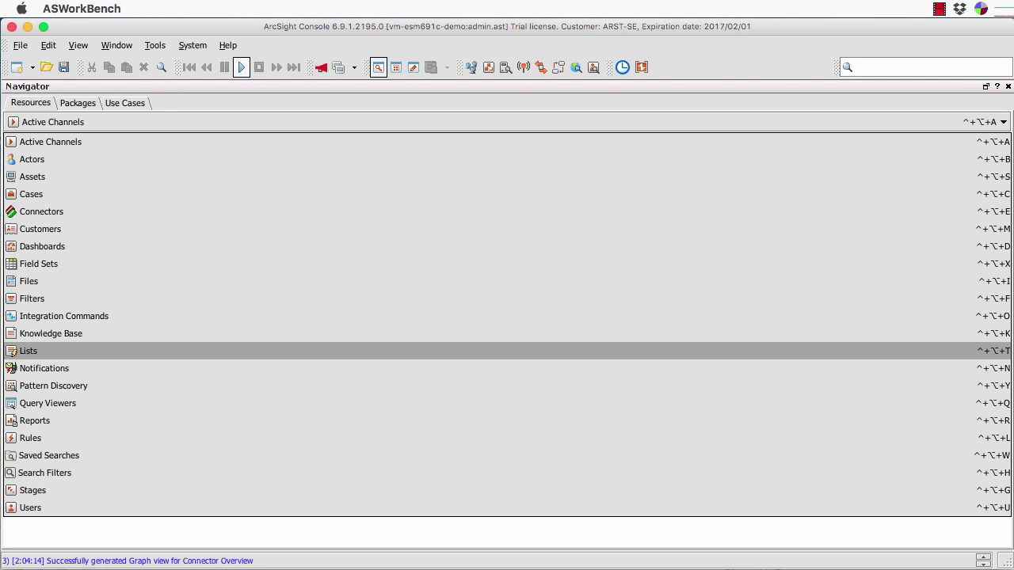
{"action": "left_click", "coordinate": [49, 142]}
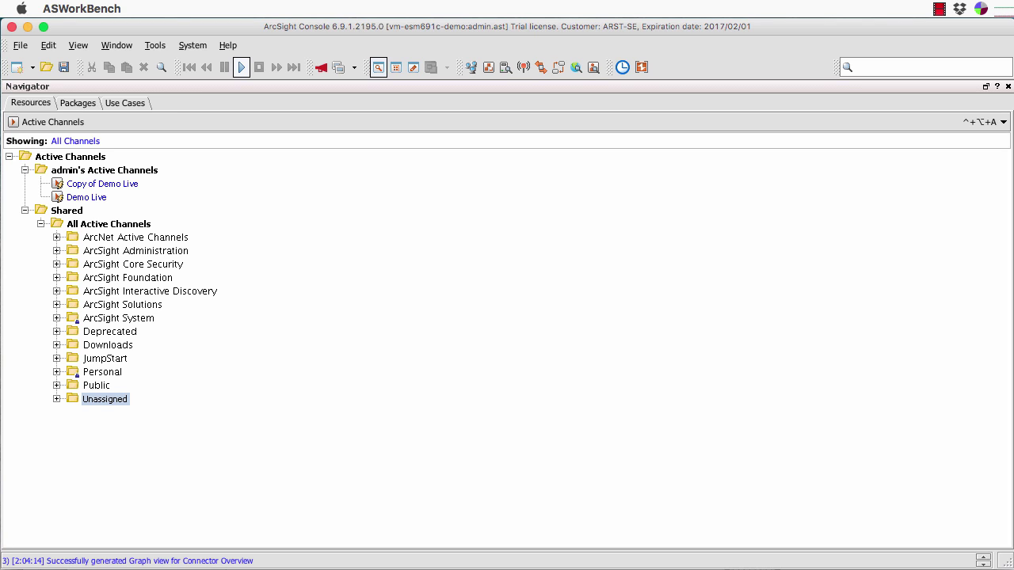
- Expand the shared ArcSight Foundation, ArcSight Express and ArcSight Solutions folders to examine the active channels and groups inside
{"action": "left_click", "coordinate": [57, 277]}
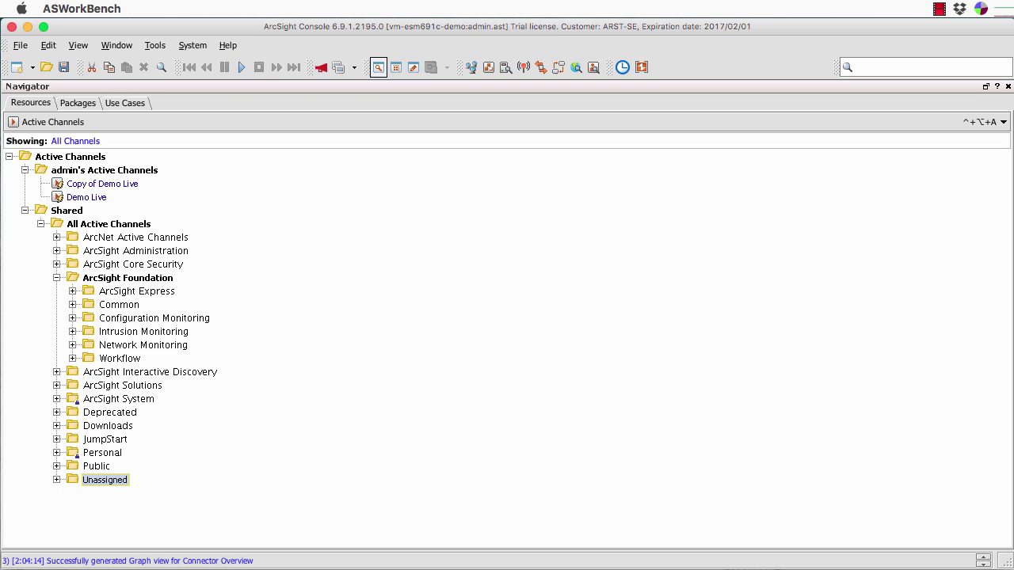
{"action": "left_click", "coordinate": [72, 290]}
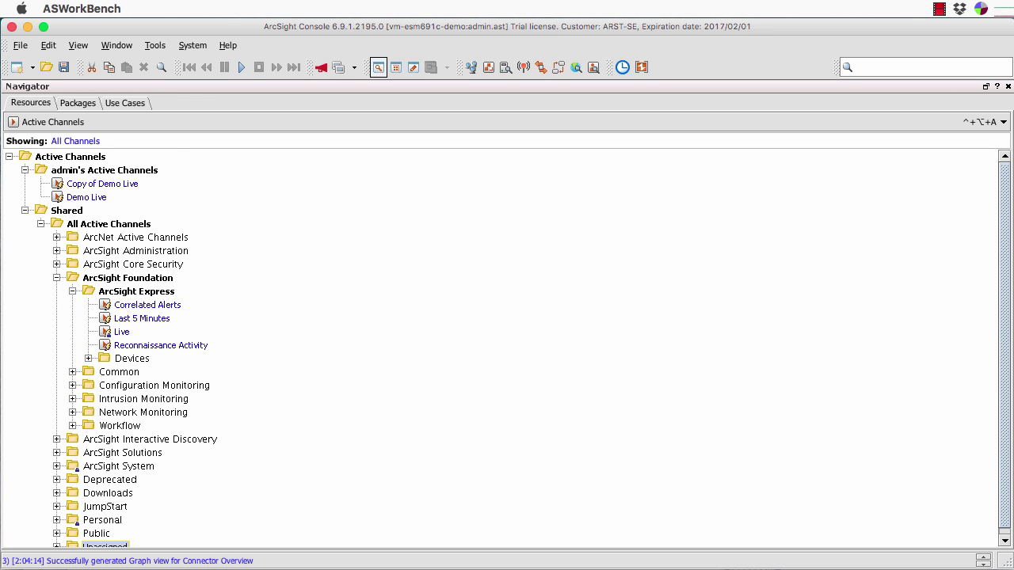
{"action": "scroll", "coordinate": [499, 348], "scroll_direction": "down", "scroll_amount": 1}
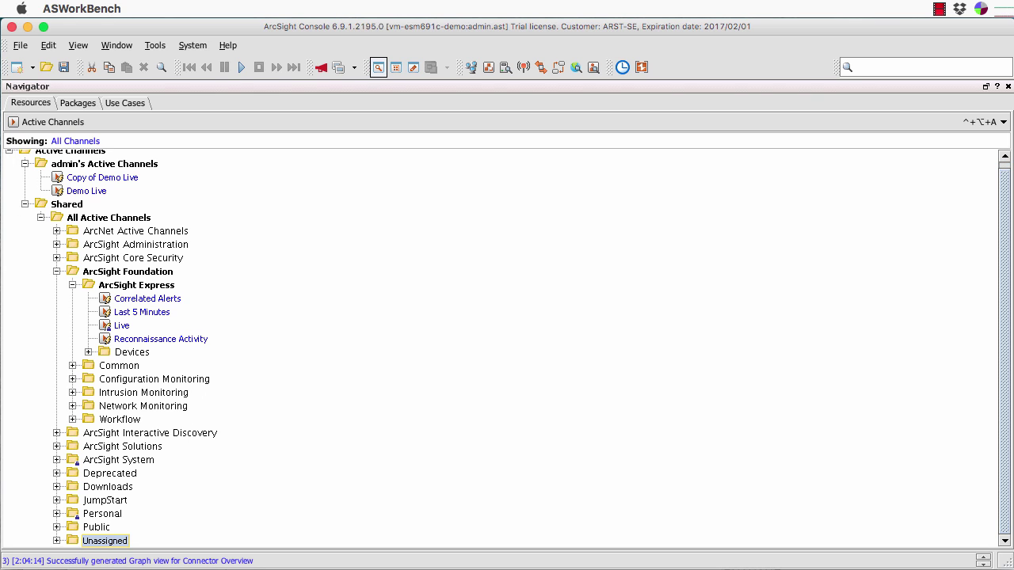
{"action": "left_click", "coordinate": [56, 446]}
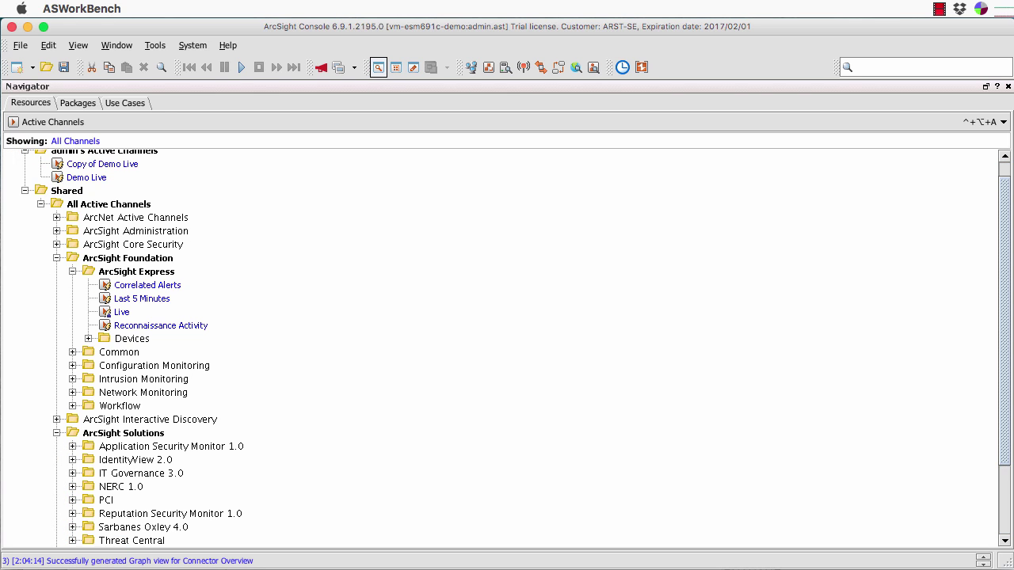
{"action": "scroll", "coordinate": [499, 348], "scroll_direction": "down", "scroll_amount": 5}
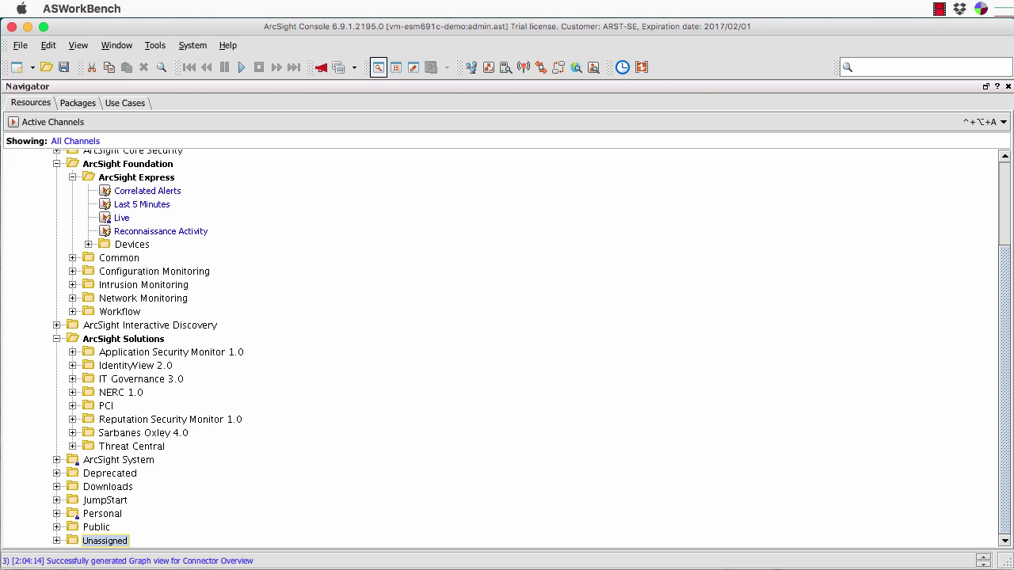
- Look inside the Public and Personal channel folders, and collapse the ArcSight Foundation, ArcSight Solutions and Personal folders
{"action": "left_click", "coordinate": [56, 527]}
{"action": "left_click", "coordinate": [56, 513]}
{"action": "scroll", "coordinate": [501, 348], "scroll_direction": "down", "scroll_amount": 3}
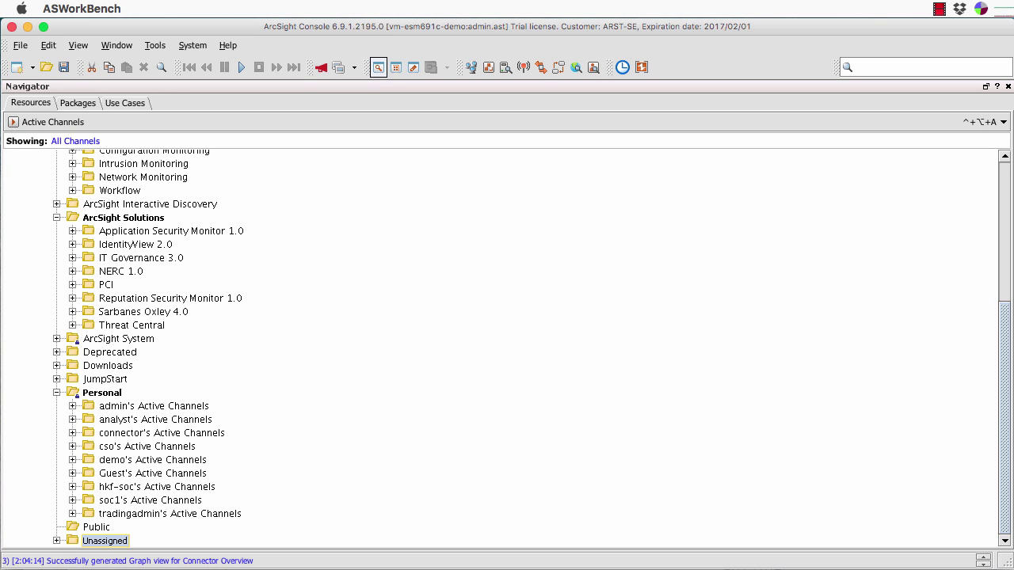
{"action": "scroll", "coordinate": [106, 541], "scroll_direction": "up", "scroll_amount": 6}
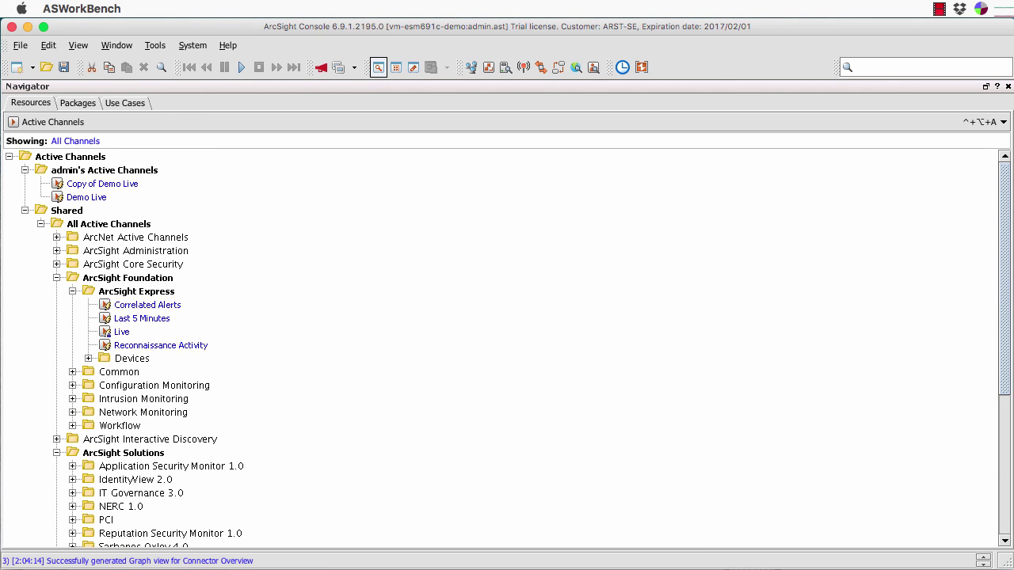
{"action": "left_click", "coordinate": [56, 277]}
{"action": "left_click", "coordinate": [56, 305]}
{"action": "left_click", "coordinate": [56, 372]}
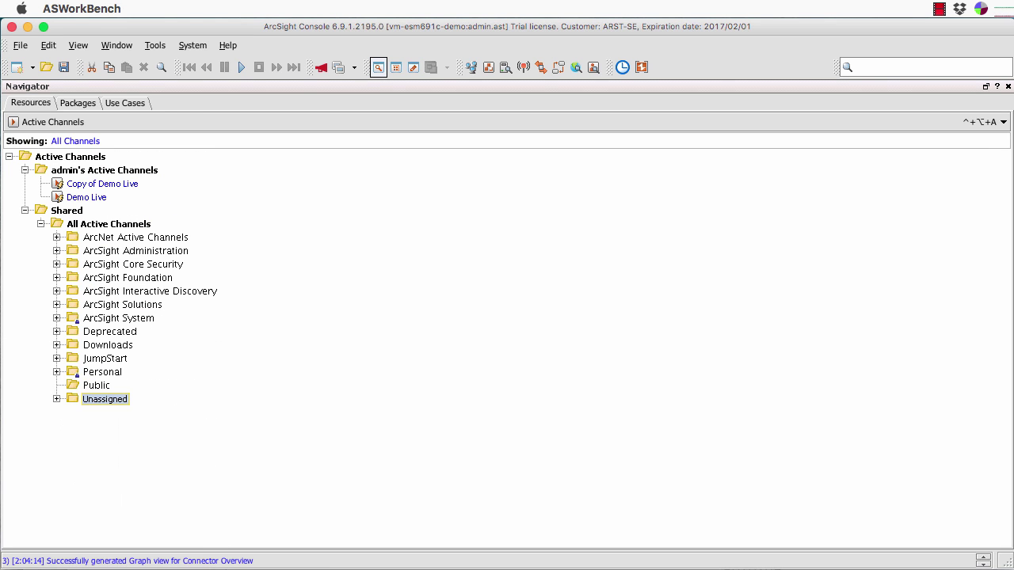
- Examine the IT Governance 3.0, ISO 6 and Application Security Monitor 1.0 channels under ArcSight Solutions, and collapse that folder
{"action": "left_click", "coordinate": [56, 304]}
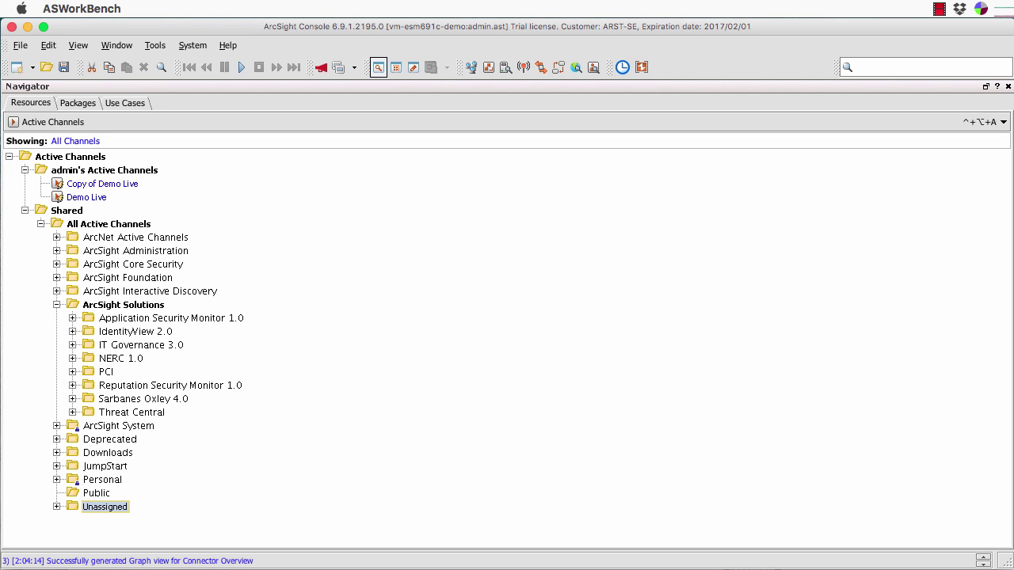
{"action": "left_click", "coordinate": [72, 345]}
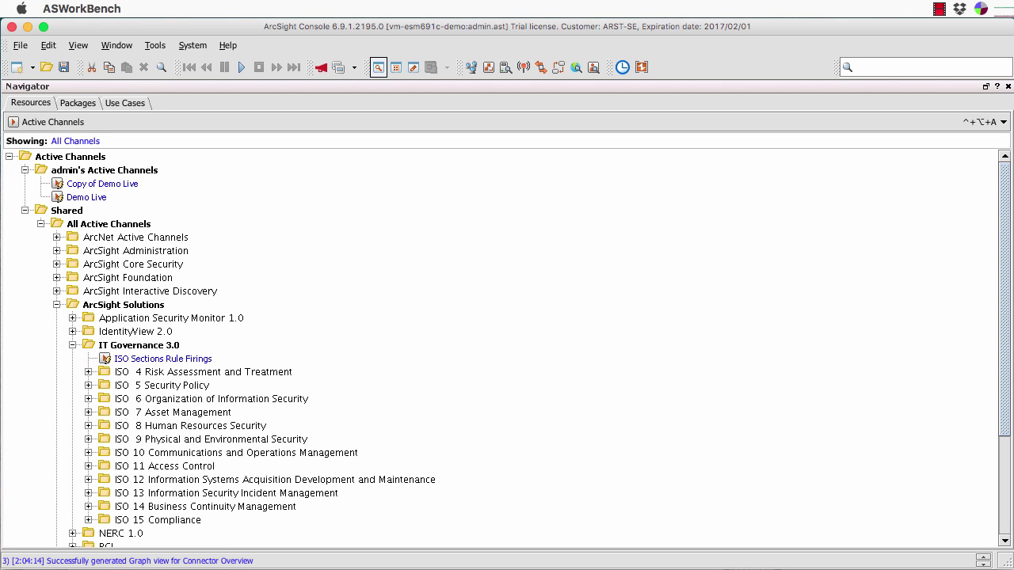
{"action": "left_click", "coordinate": [88, 398]}
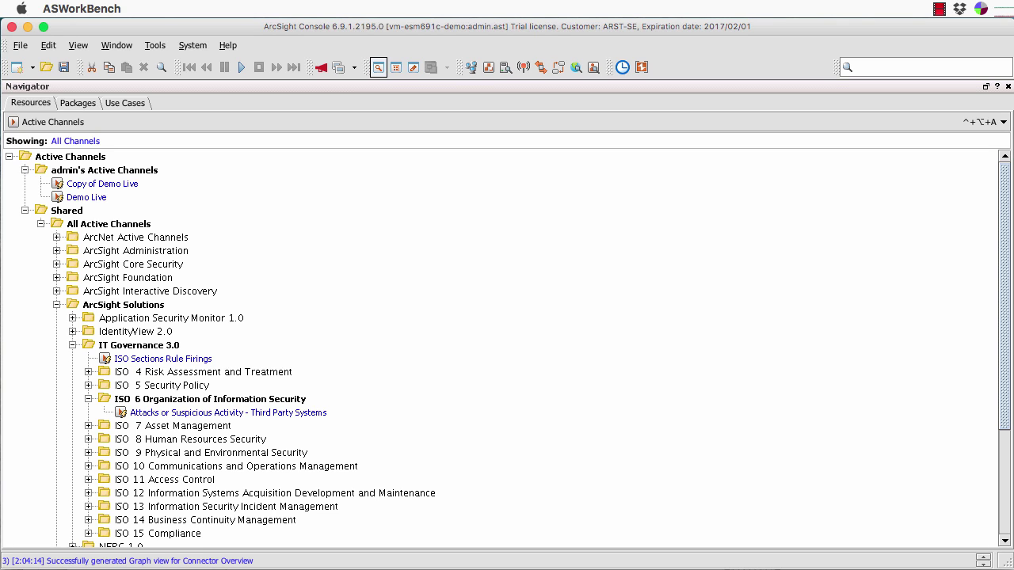
{"action": "left_click", "coordinate": [72, 318]}
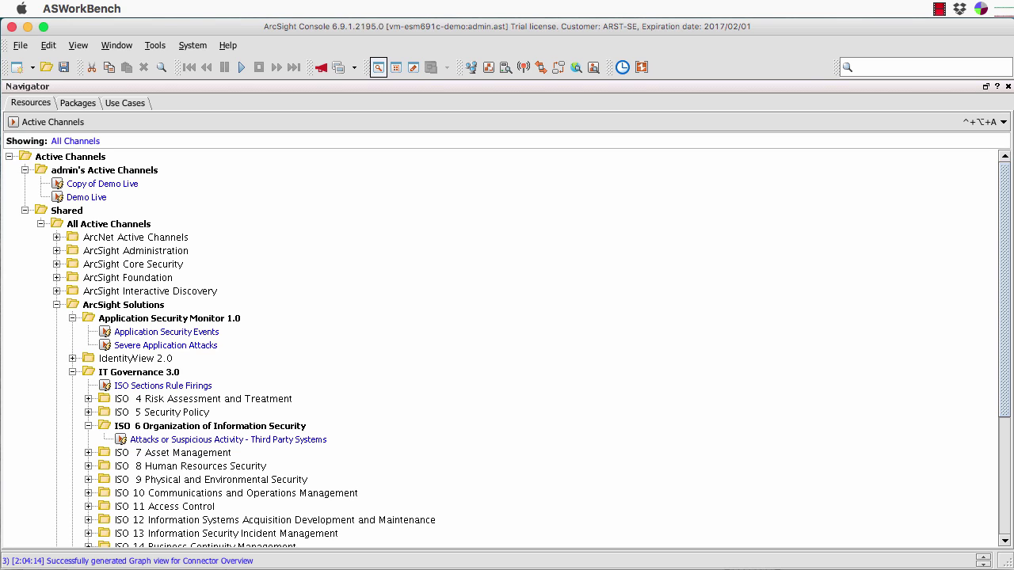
{"action": "left_click", "coordinate": [56, 304]}
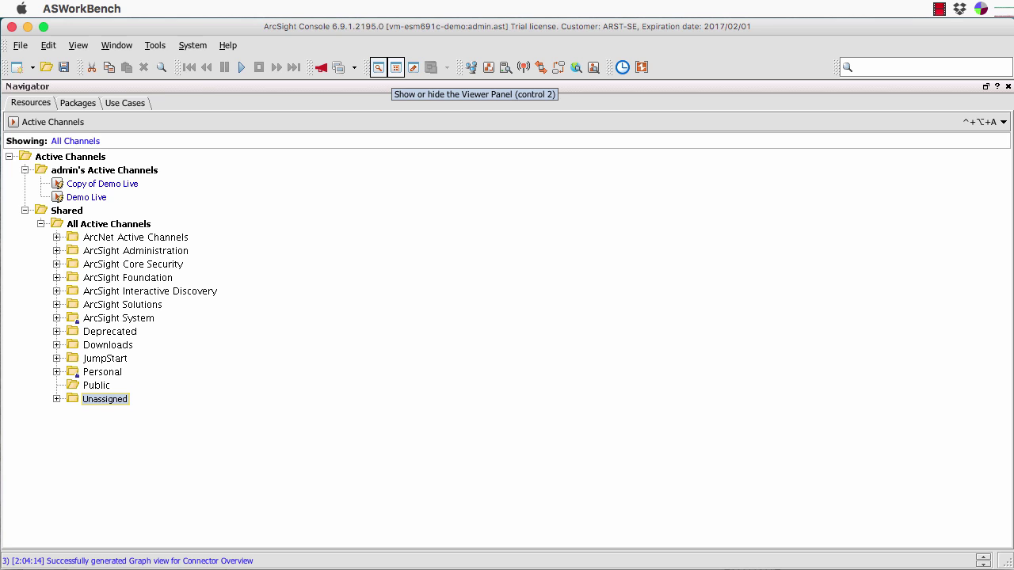
- Show the Viewer panel and open the Demo Live active channel, leaving its name unchanged
{"action": "left_click", "coordinate": [396, 67]}
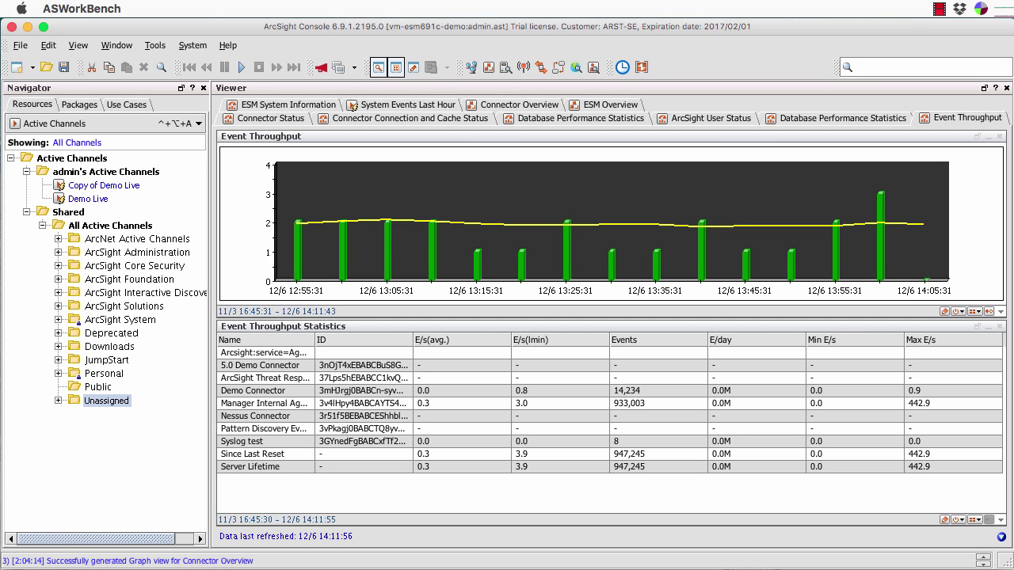
{"action": "double_click", "coordinate": [87, 199]}
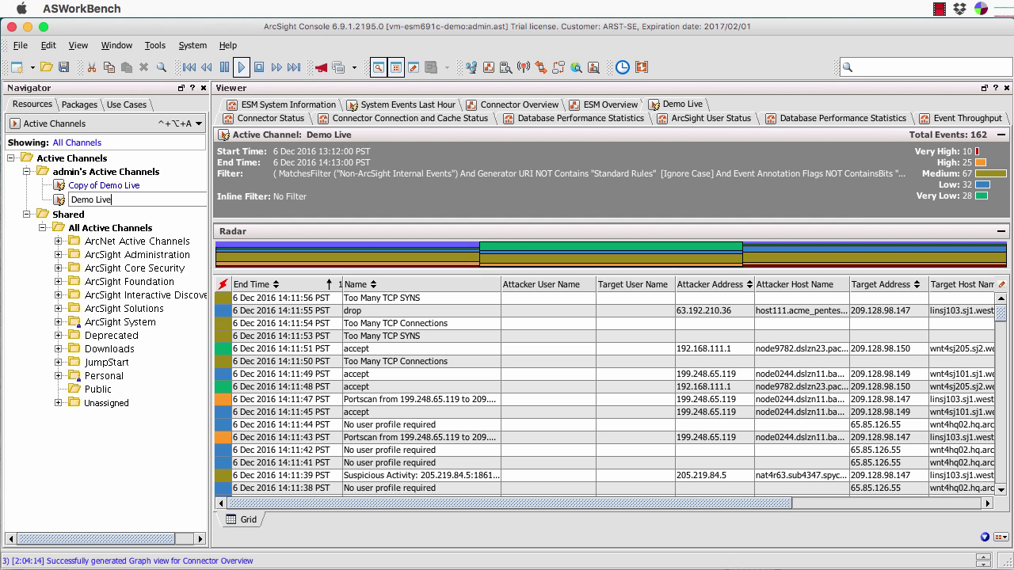
{"action": "key", "text": "Return"}
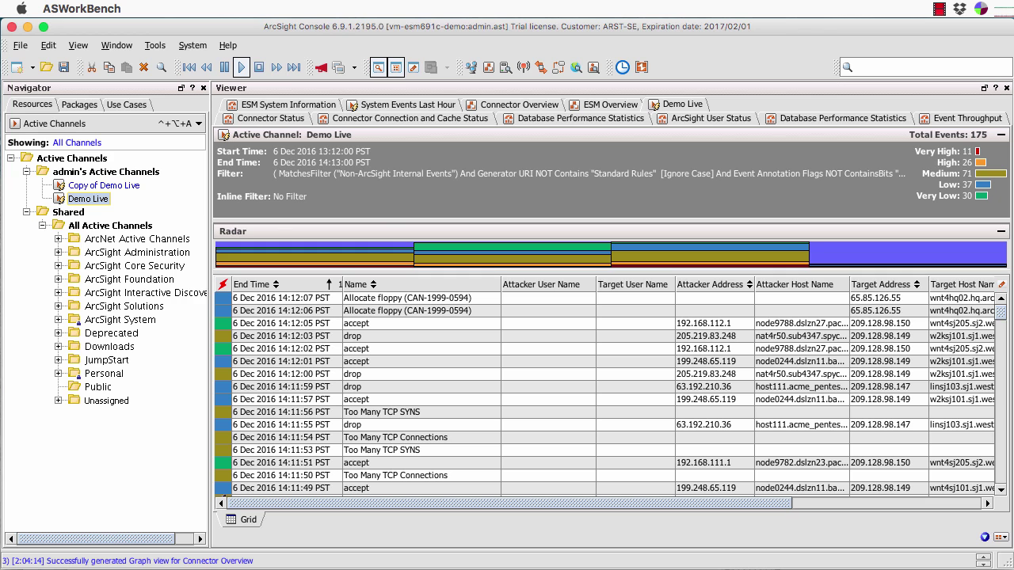
- Look through the open database, user status and connector views, and return to the Demo Live channel
{"action": "left_click", "coordinate": [842, 118]}
{"action": "left_click", "coordinate": [711, 118]}
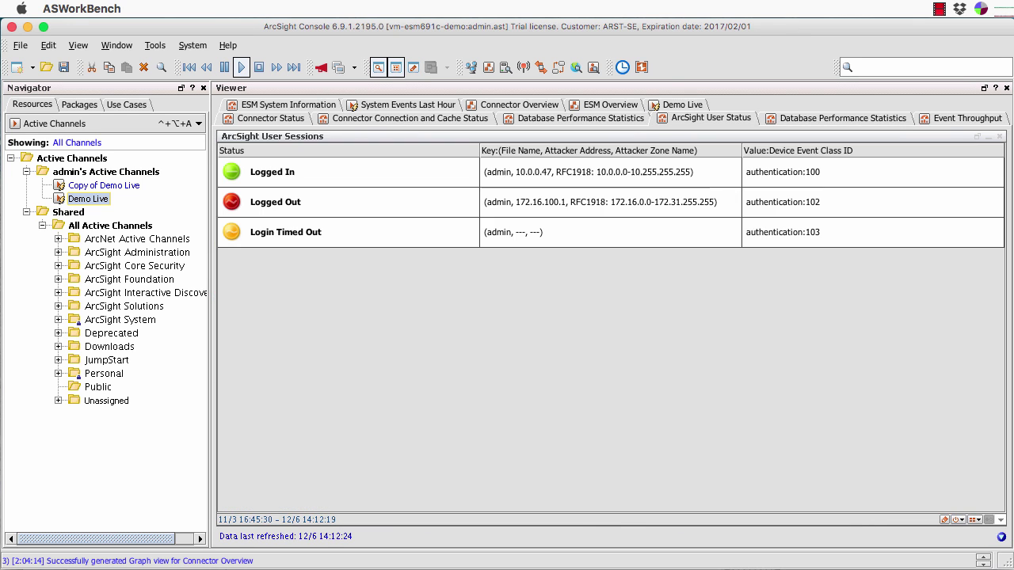
{"action": "left_click", "coordinate": [580, 118]}
{"action": "left_click", "coordinate": [410, 118]}
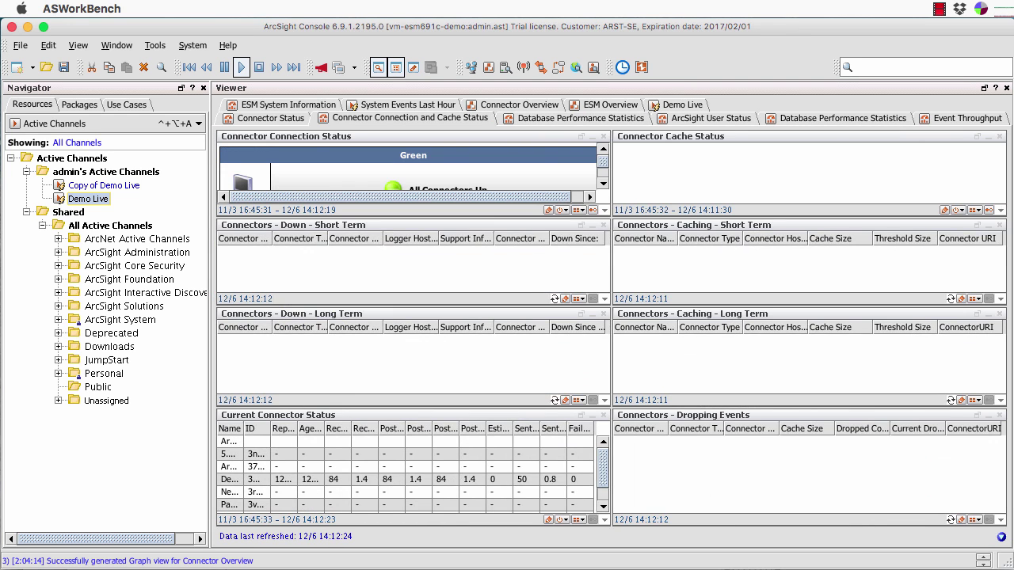
{"action": "left_click", "coordinate": [682, 105]}
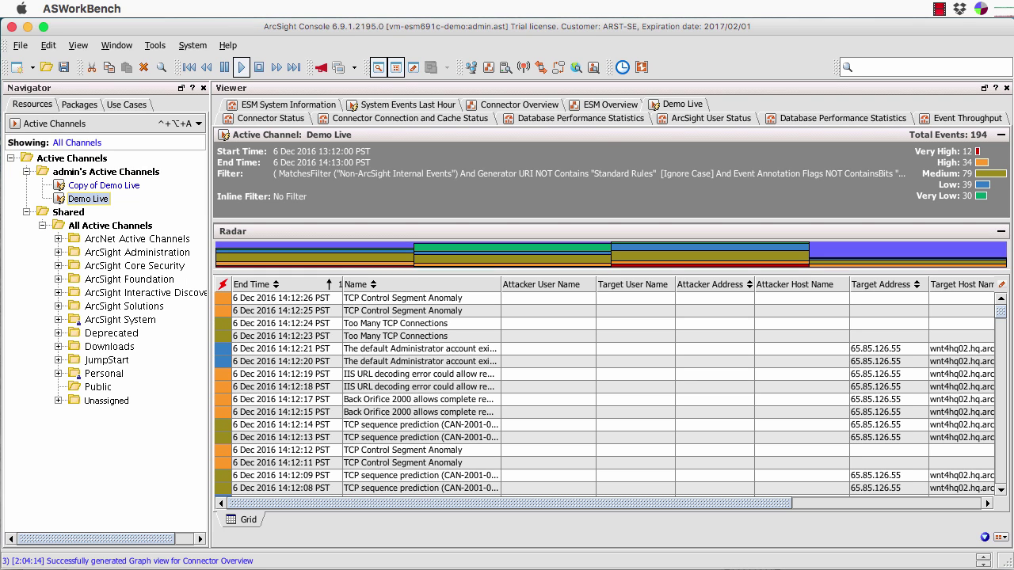
{"action": "left_click", "coordinate": [518, 105]}
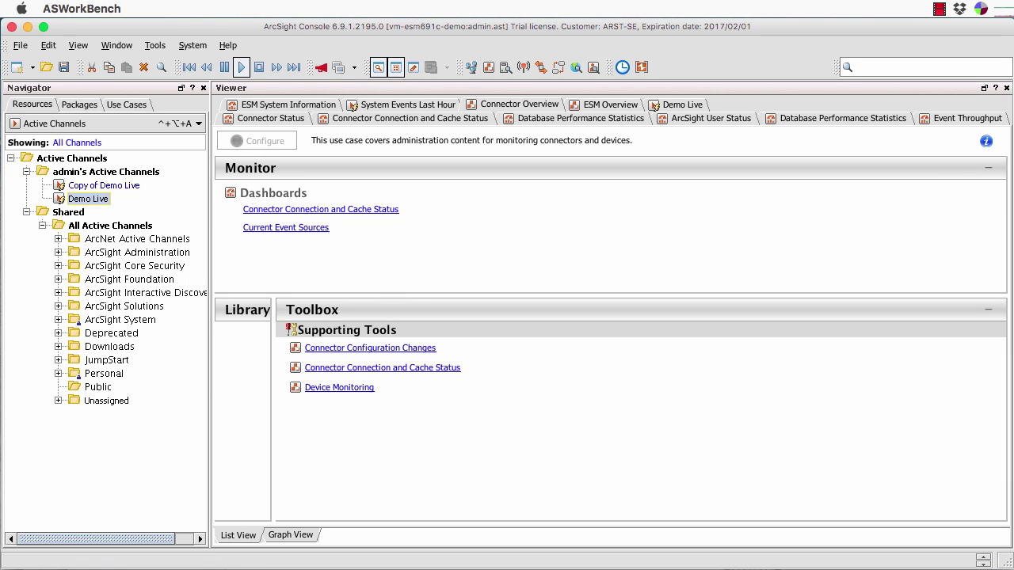
{"action": "left_click", "coordinate": [682, 105]}
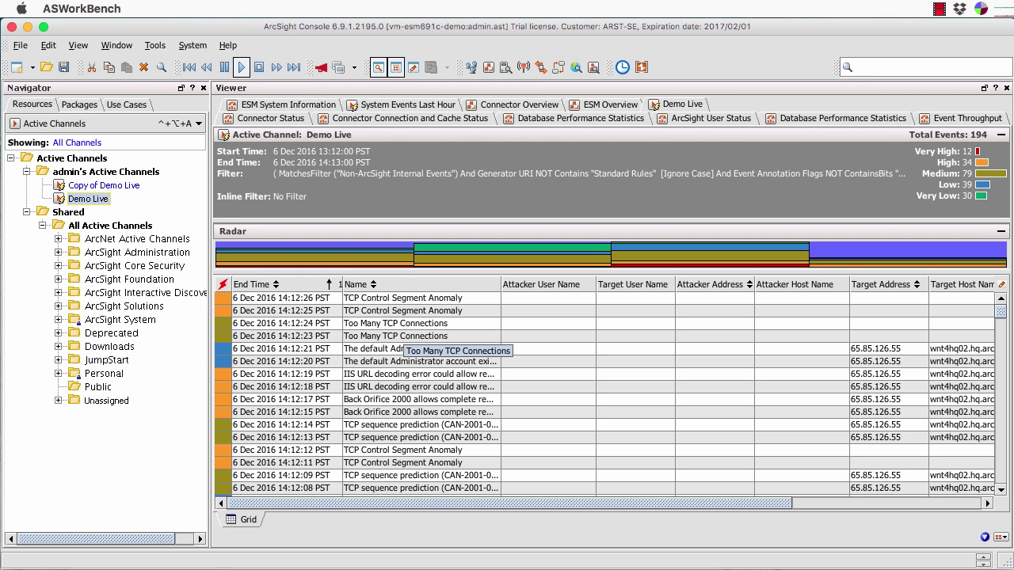
- Open an accept event from the Demo Live grid for inspection and hide the Navigator and Viewer panels
{"action": "scroll", "coordinate": [445, 382], "scroll_direction": "down", "scroll_amount": 5}
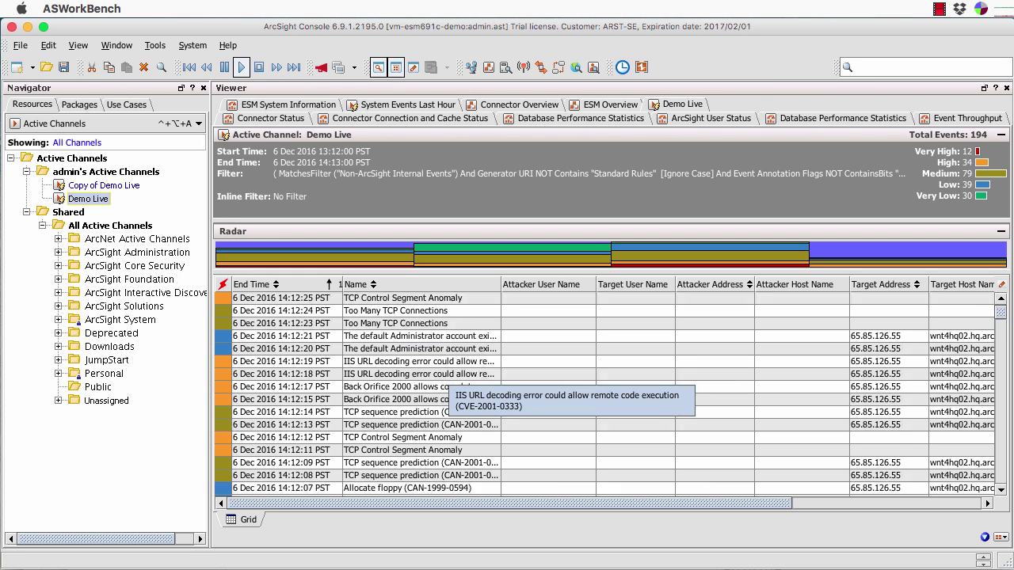
{"action": "scroll", "coordinate": [448, 388], "scroll_direction": "down", "scroll_amount": 3}
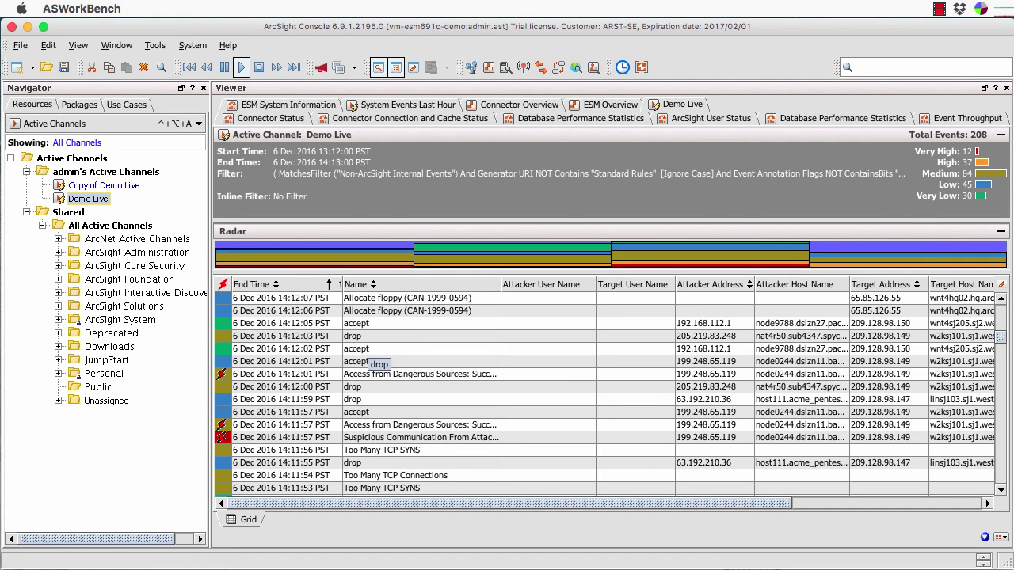
{"action": "left_click", "coordinate": [361, 338]}
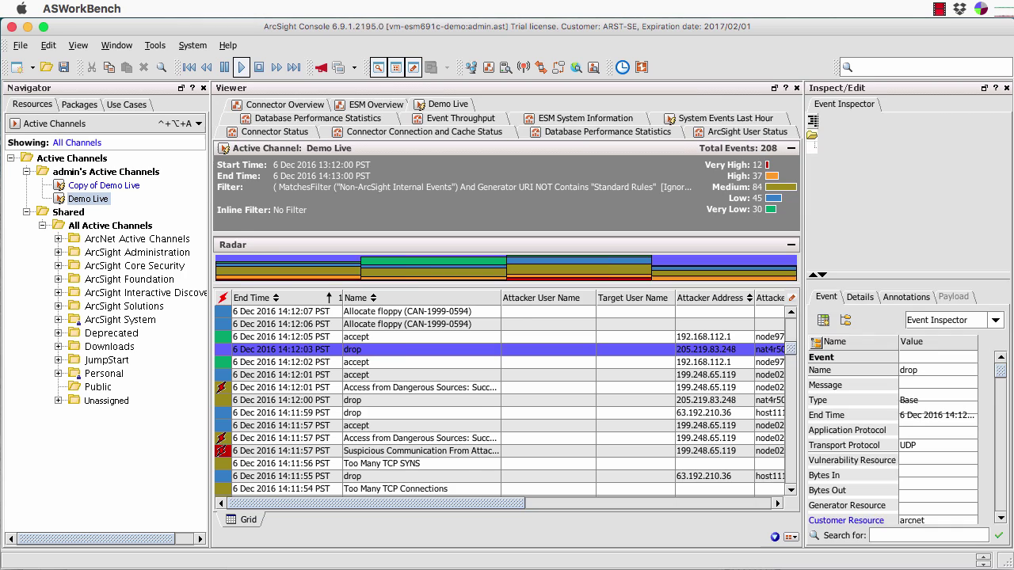
{"action": "left_click", "coordinate": [396, 337]}
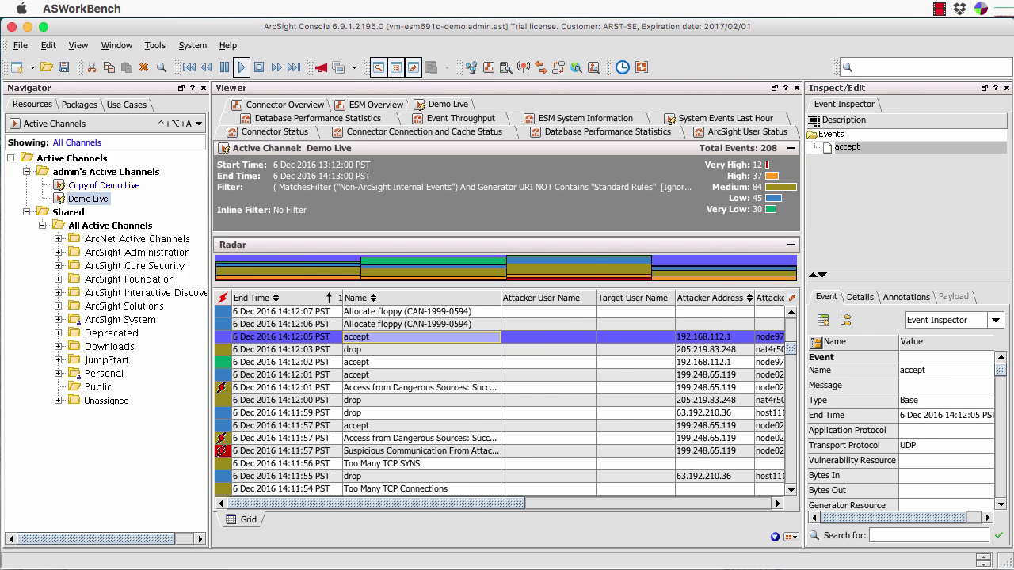
{"action": "left_click", "coordinate": [378, 67]}
{"action": "left_click", "coordinate": [395, 67]}
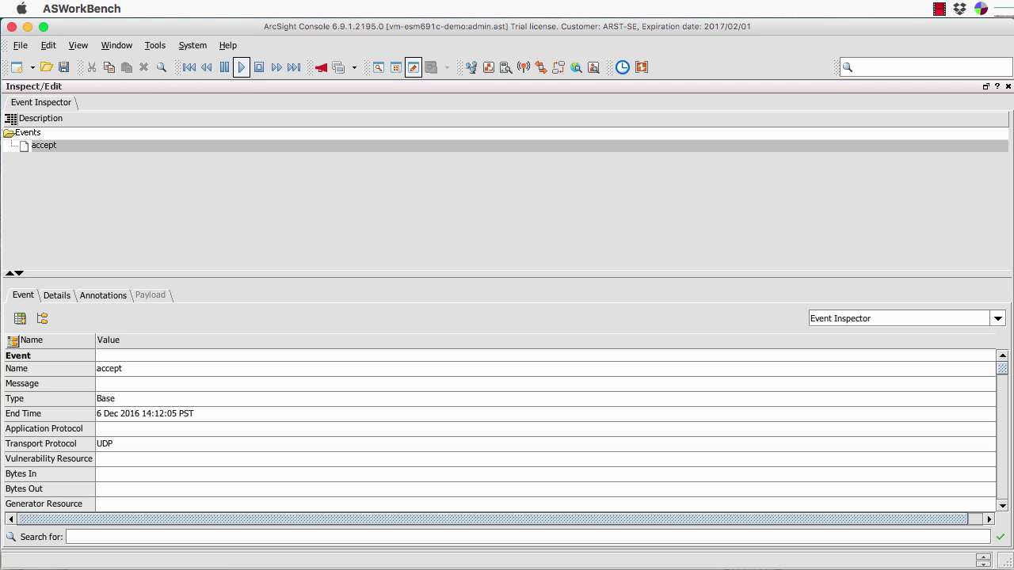
- Examine the accept event's Category, Threat and Agent fields, and turn on hiding of empty rows
{"action": "scroll", "coordinate": [501, 433], "scroll_direction": "down", "scroll_amount": 6}
{"action": "scroll", "coordinate": [501, 432], "scroll_direction": "up", "scroll_amount": 1}
{"action": "scroll", "coordinate": [501, 433], "scroll_direction": "down", "scroll_amount": 2}
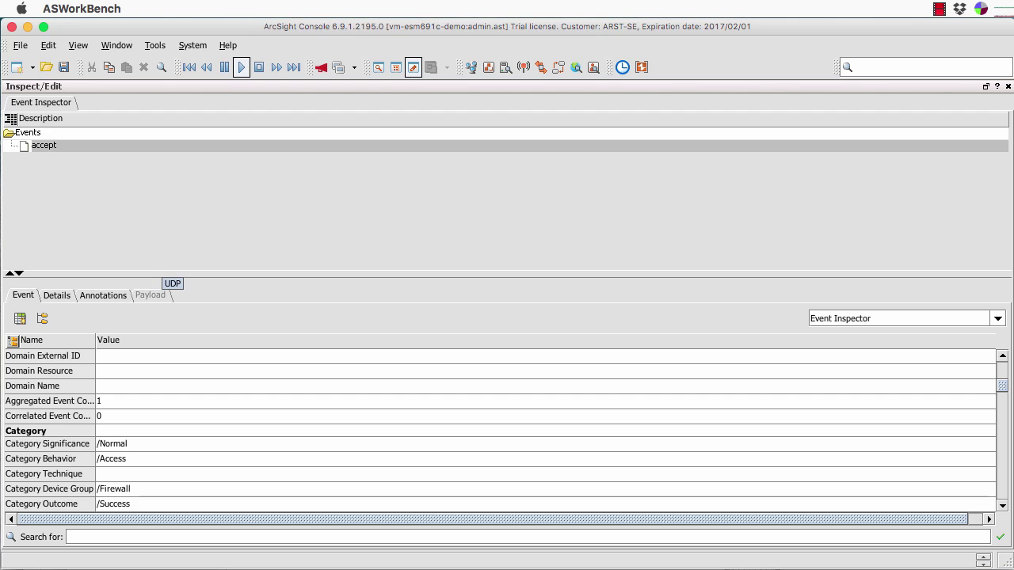
{"action": "scroll", "coordinate": [130, 450], "scroll_direction": "down", "scroll_amount": 2}
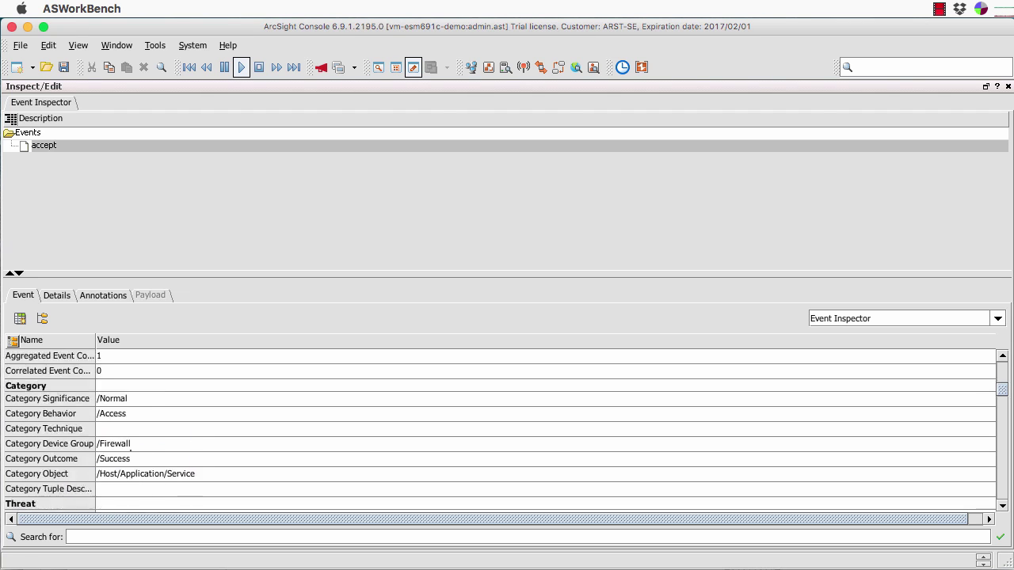
{"action": "scroll", "coordinate": [129, 450], "scroll_direction": "down", "scroll_amount": 3}
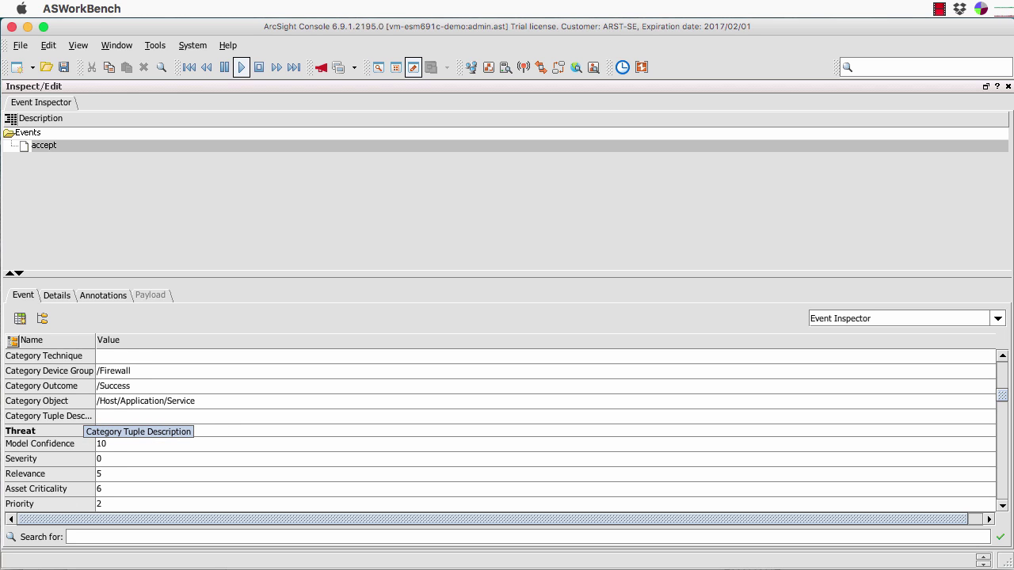
{"action": "scroll", "coordinate": [135, 432], "scroll_direction": "down", "scroll_amount": 5}
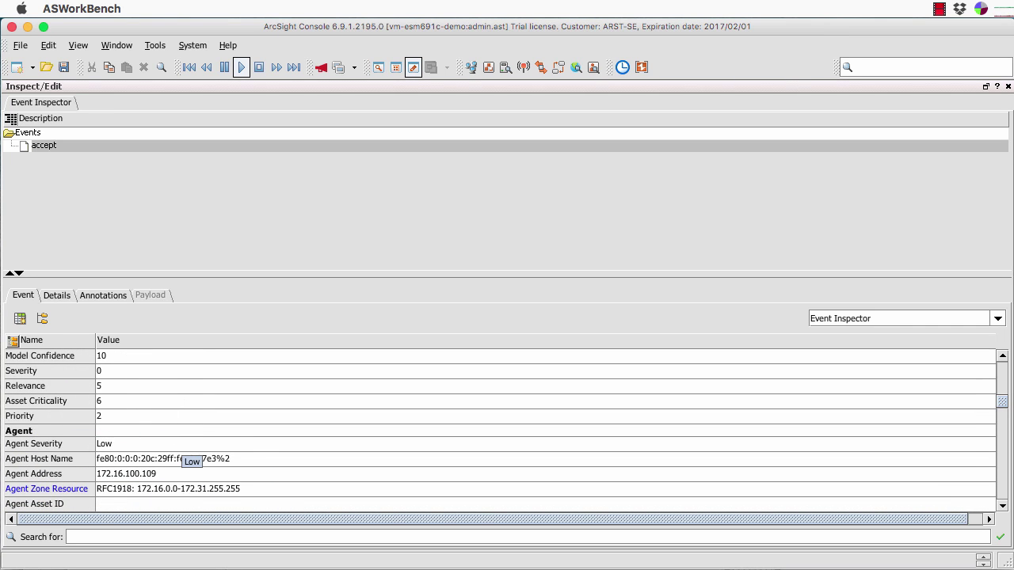
{"action": "scroll", "coordinate": [186, 455], "scroll_direction": "up", "scroll_amount": 7}
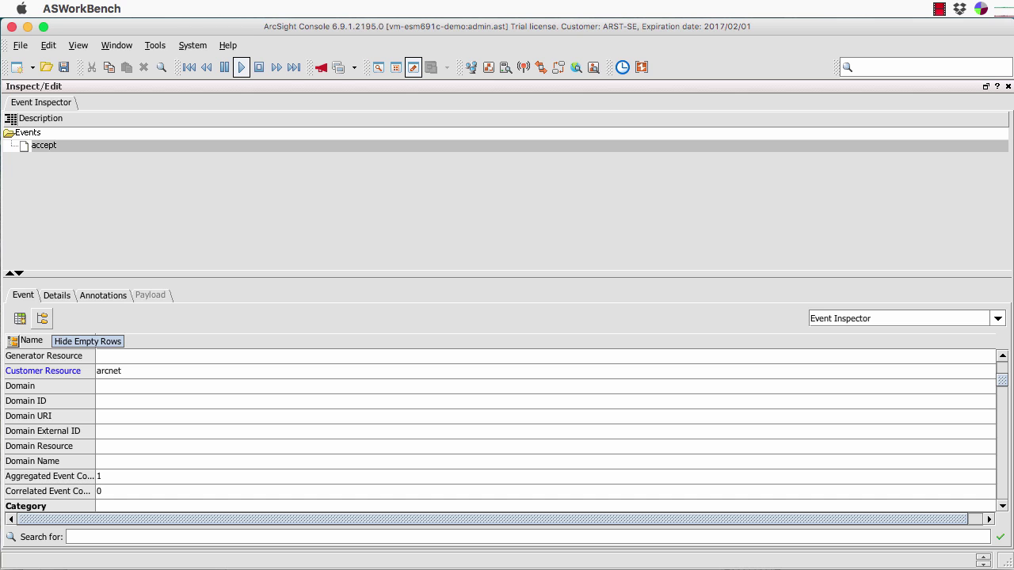
{"action": "left_click", "coordinate": [42, 317]}
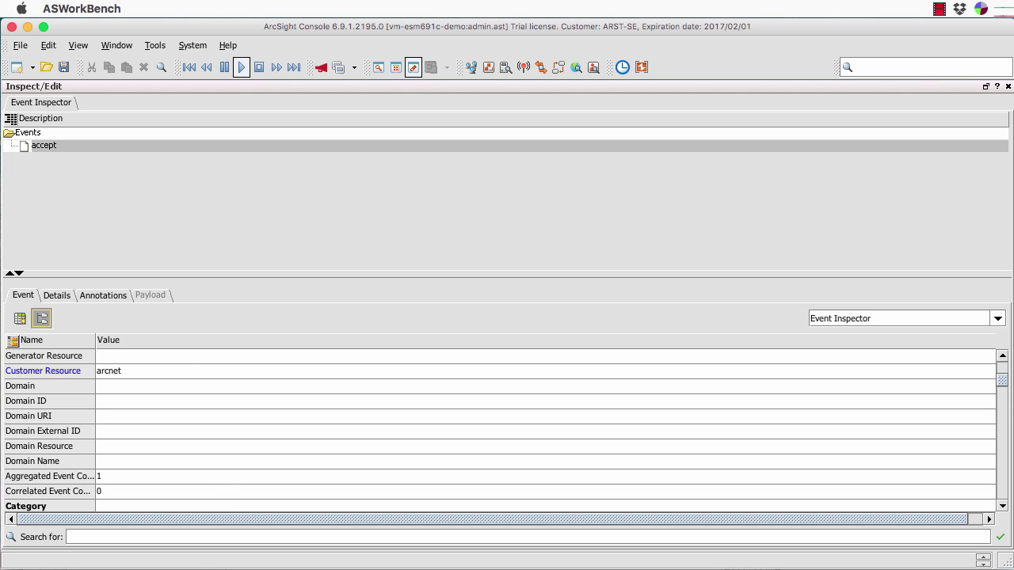
- Examine the accept event's populated Event, Category, Device, Attacker and Target fields
{"action": "scroll", "coordinate": [499, 429], "scroll_direction": "up", "scroll_amount": 4}
{"action": "scroll", "coordinate": [499, 429], "scroll_direction": "down", "scroll_amount": 7}
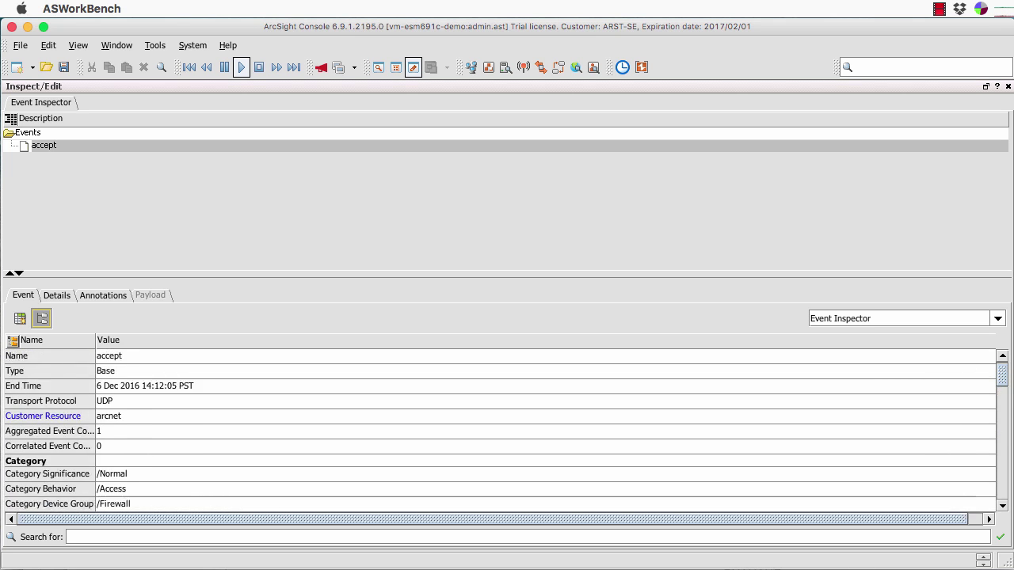
{"action": "scroll", "coordinate": [507, 431], "scroll_direction": "down", "scroll_amount": 10}
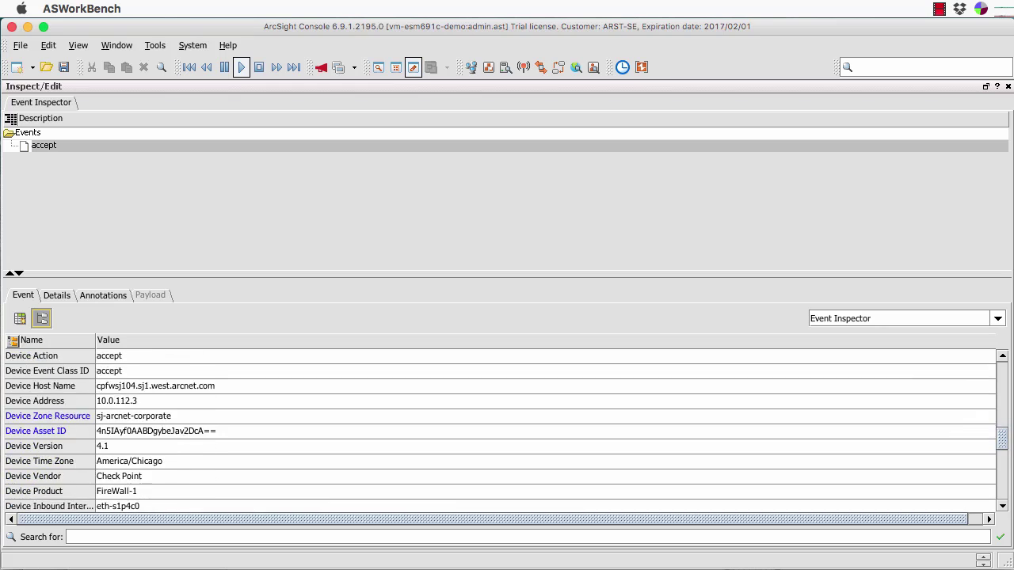
{"action": "scroll", "coordinate": [507, 431], "scroll_direction": "down", "scroll_amount": 1}
{"action": "scroll", "coordinate": [507, 431], "scroll_direction": "up", "scroll_amount": 6}
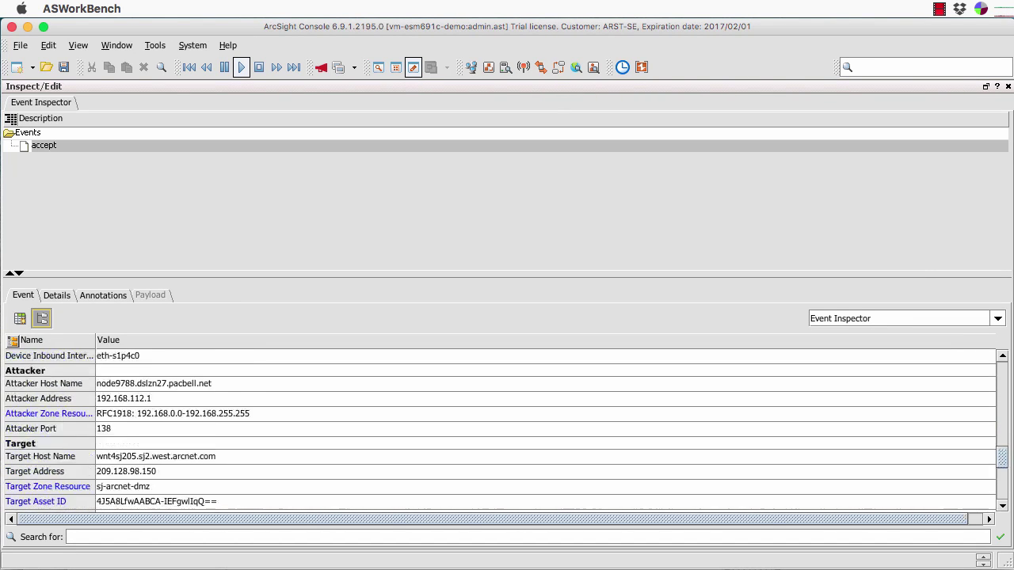
{"action": "scroll", "coordinate": [507, 431], "scroll_direction": "up", "scroll_amount": 2}
{"action": "scroll", "coordinate": [507, 431], "scroll_direction": "down", "scroll_amount": 2}
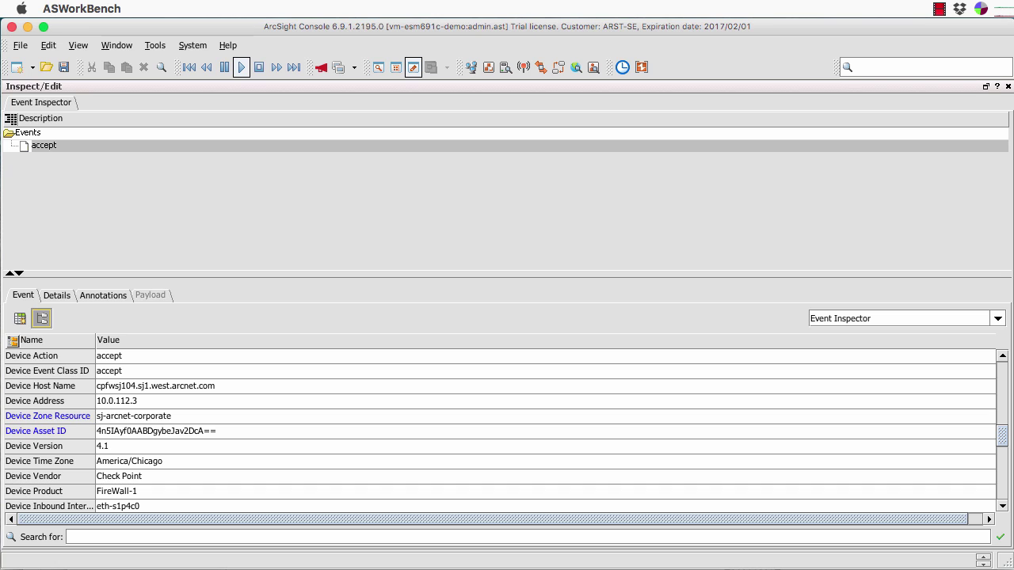
{"action": "scroll", "coordinate": [507, 431], "scroll_direction": "up", "scroll_amount": 10}
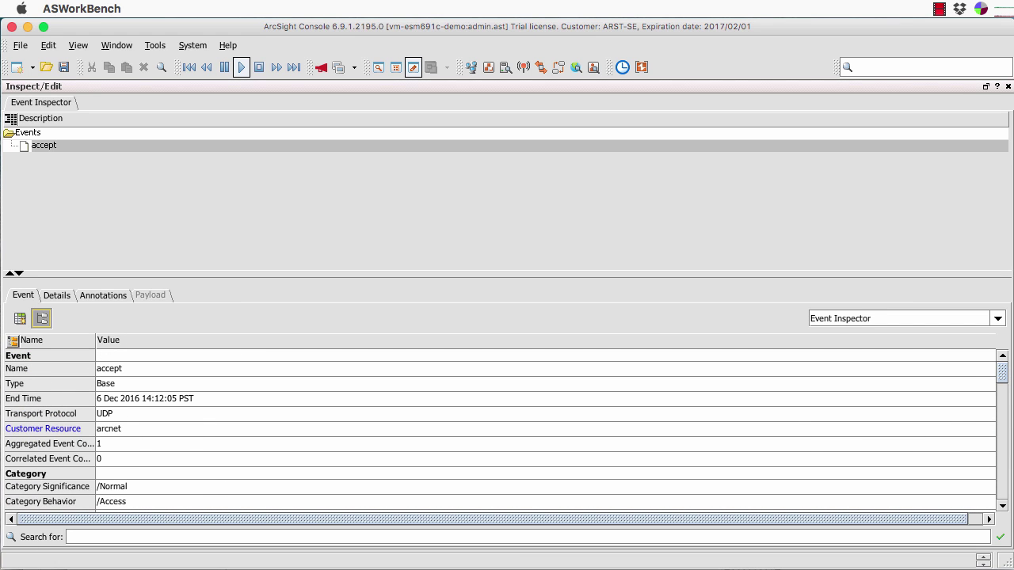
- Show the Viewer and Navigator panels again and make the Navigator panel slightly narrower
{"action": "key", "text": "ctrl+2"}
{"action": "key", "text": "ctrl+1"}
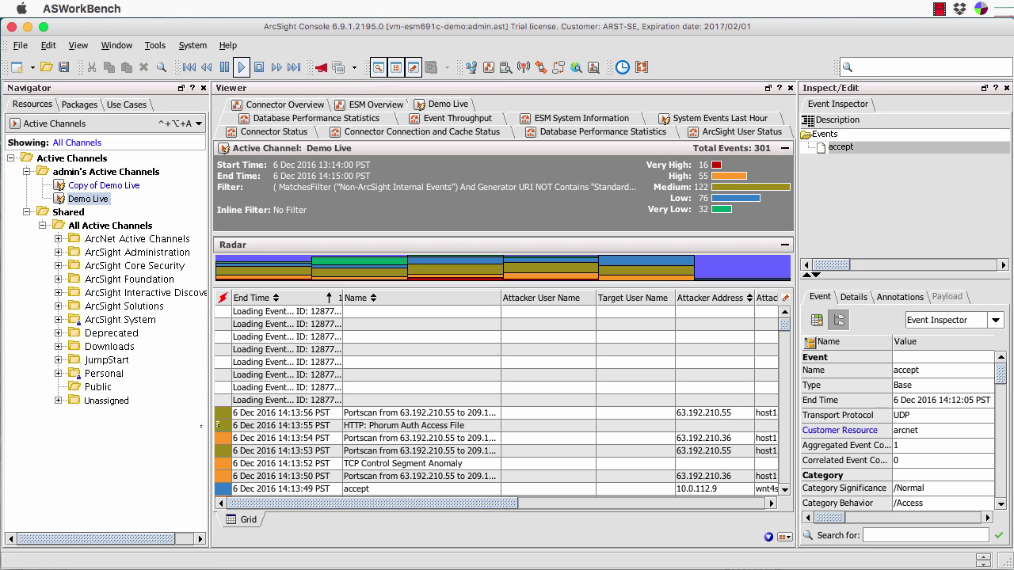
{"action": "left_click_drag", "start_coordinate": [210, 428], "coordinate": [180, 427]}
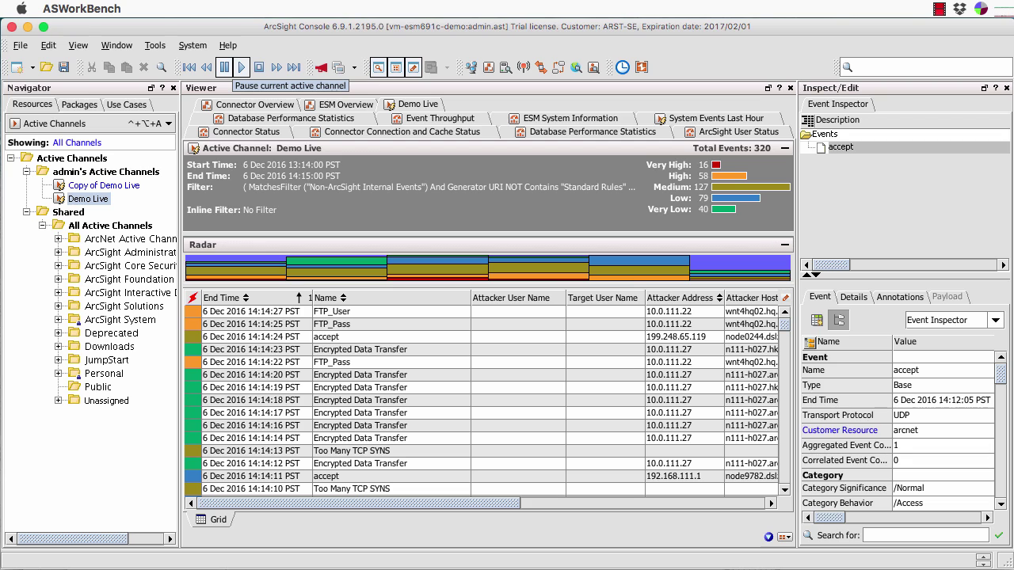
- Pause the Demo Live channel, and open its filter conditions for editing with the AND node under event1 selected
{"action": "left_click", "coordinate": [224, 68]}
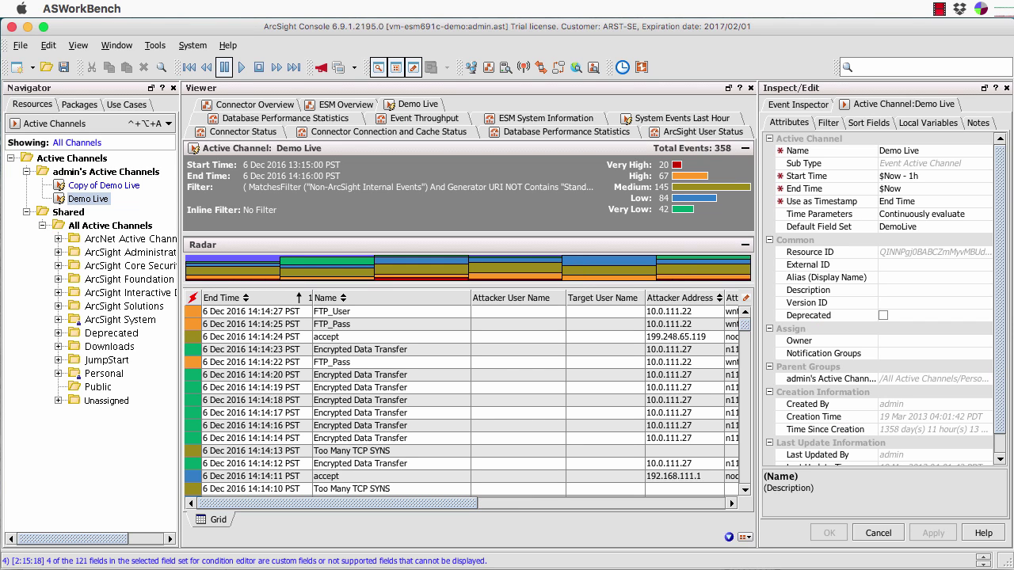
{"action": "left_click", "coordinate": [828, 123]}
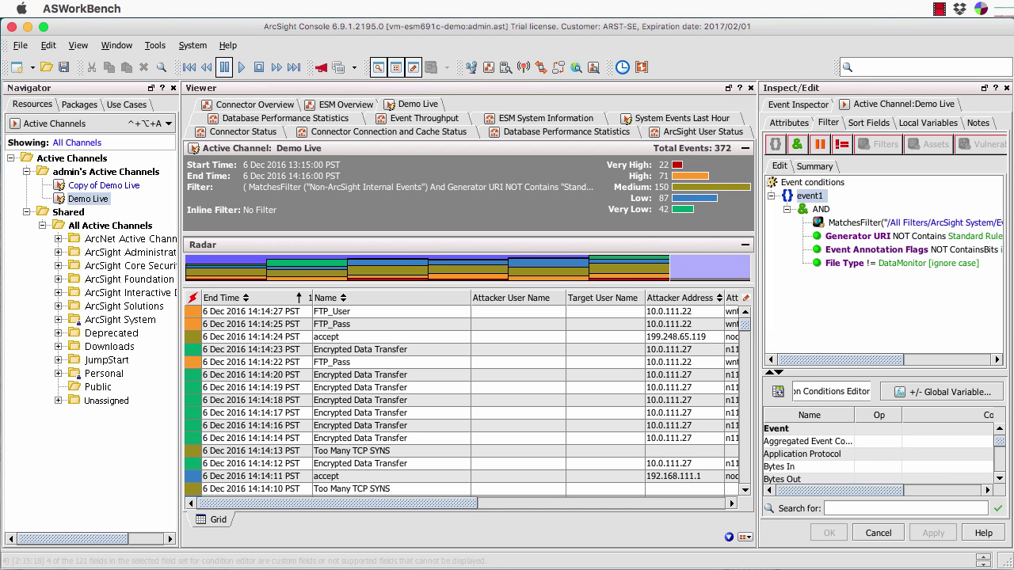
{"action": "left_click", "coordinate": [820, 209]}
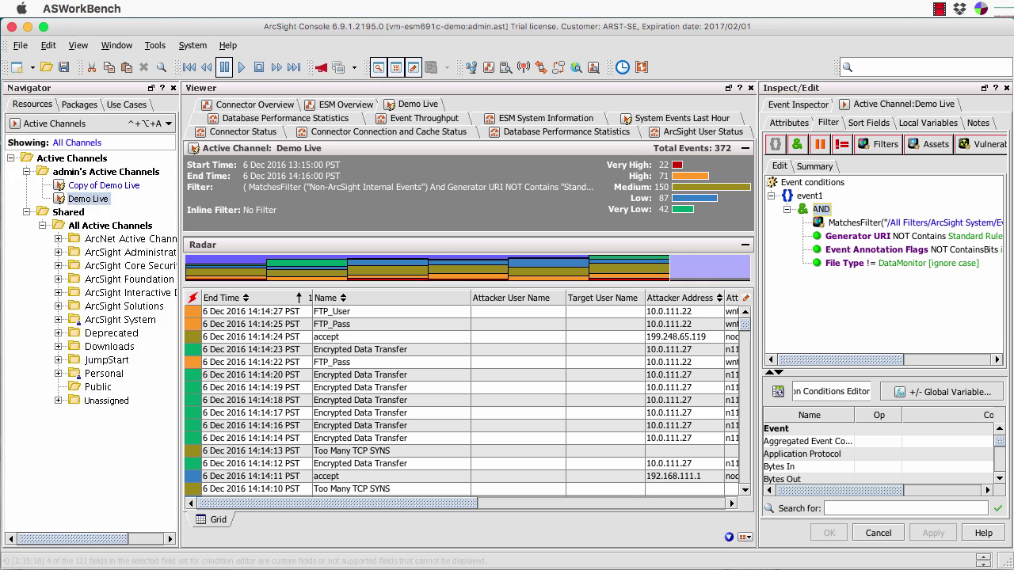
- Switch the Navigator to the Filters resources and expand the shared ArcNet Filters group
{"action": "left_click", "coordinate": [90, 124]}
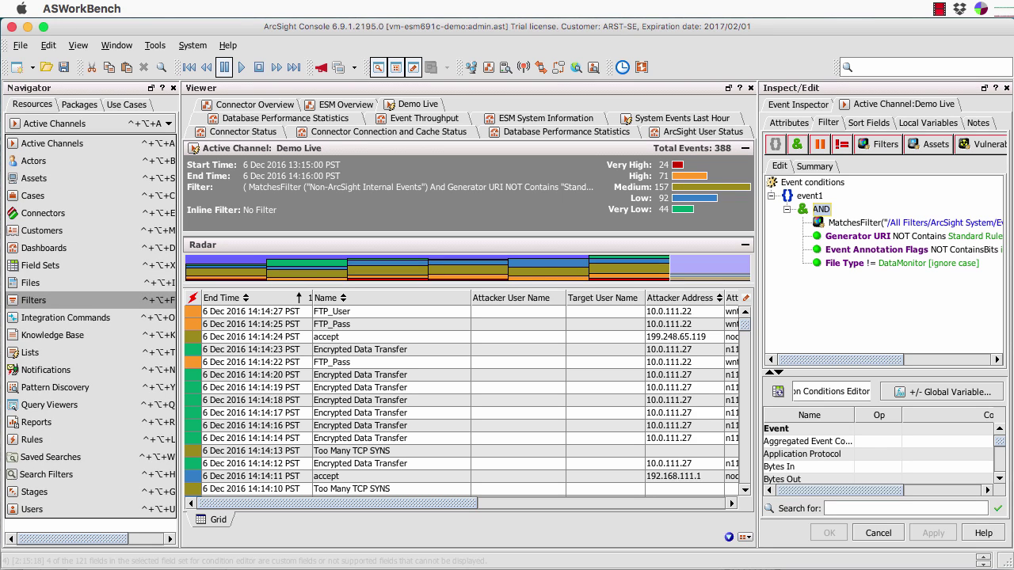
{"action": "left_click", "coordinate": [33, 300]}
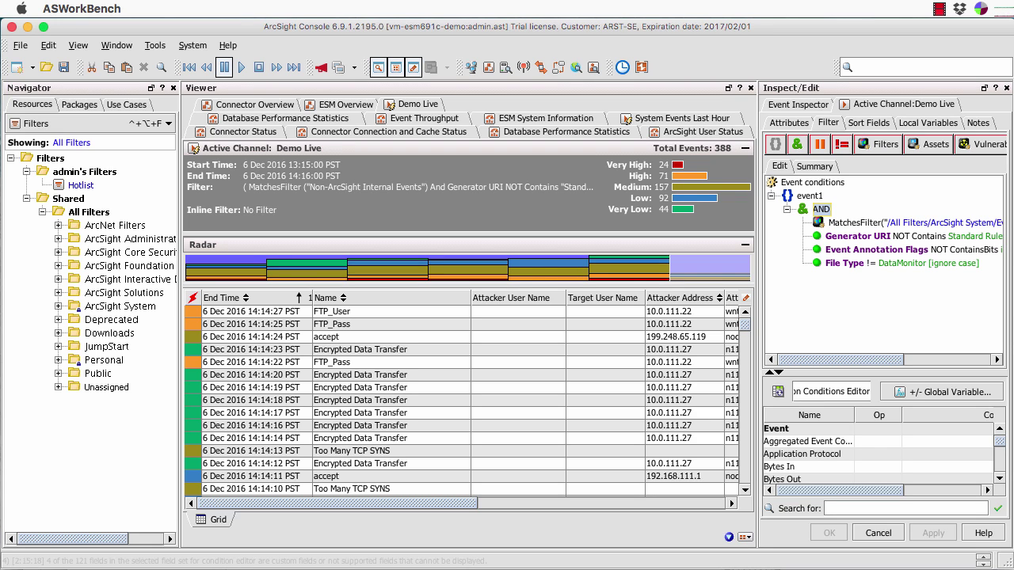
{"action": "double_click", "coordinate": [114, 225]}
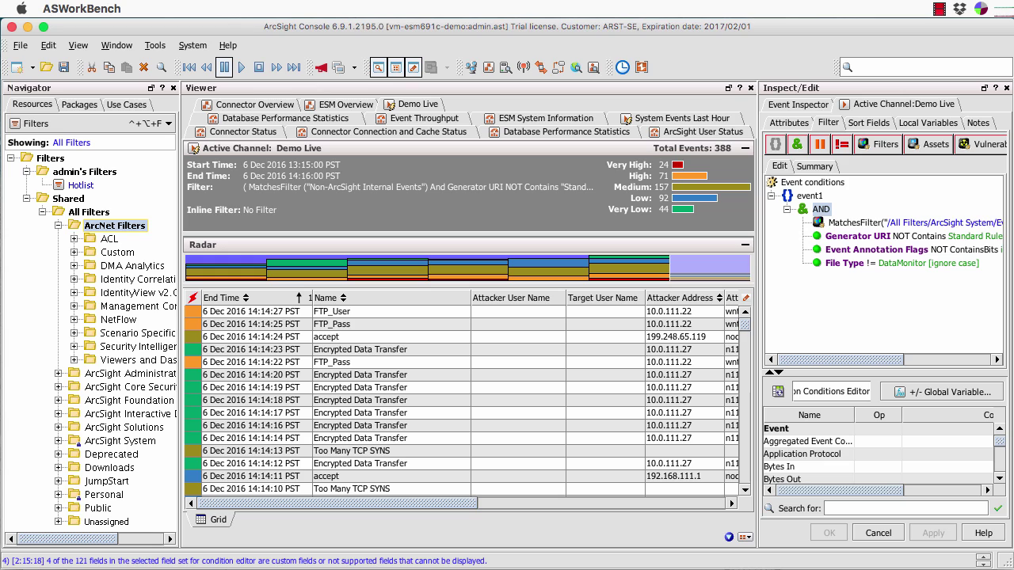
- Create a filter in the admin's Filters group and name it New Filter
{"action": "left_click", "coordinate": [76, 174]}
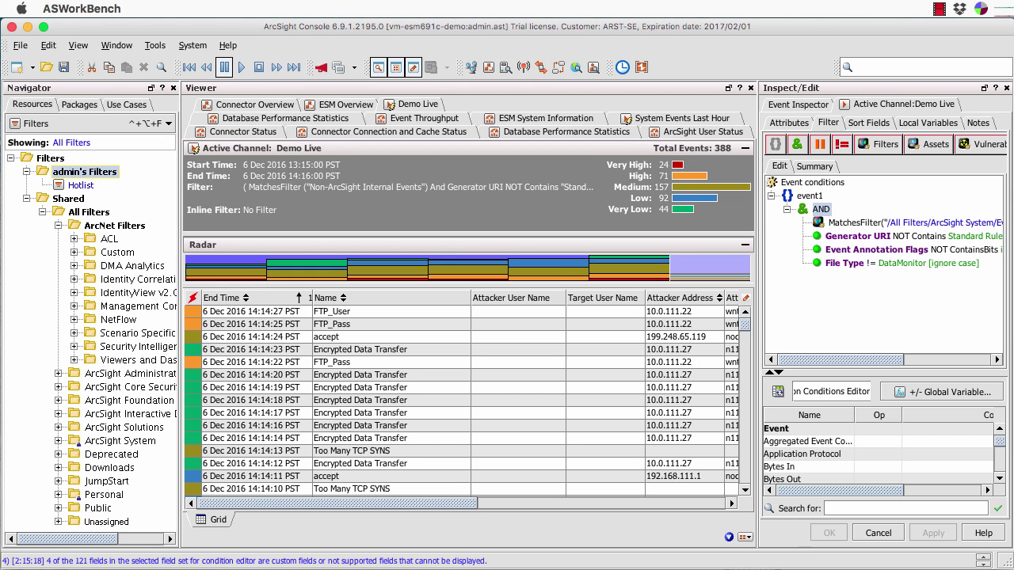
{"action": "right_click", "coordinate": [74, 172]}
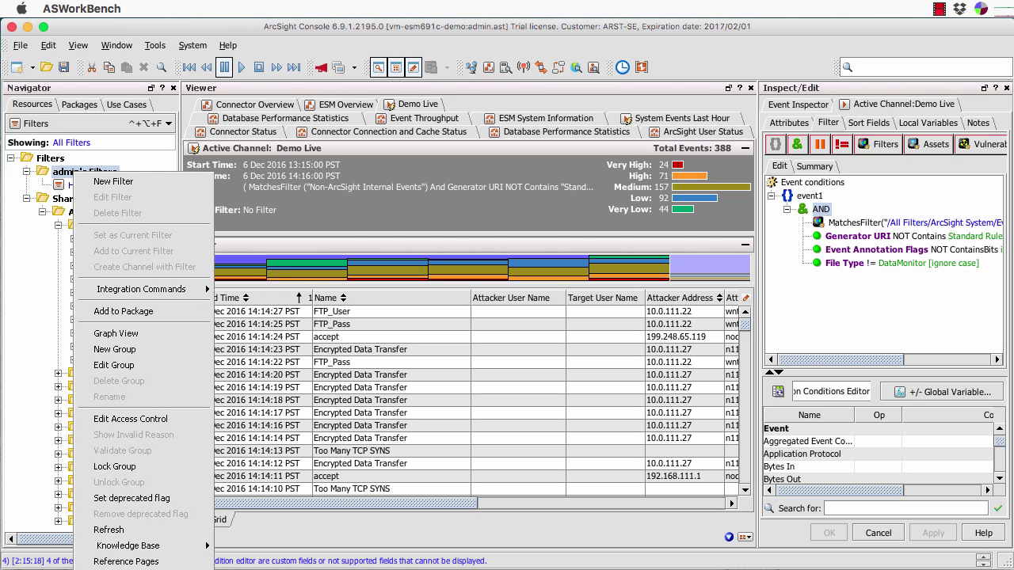
{"action": "left_click", "coordinate": [117, 184]}
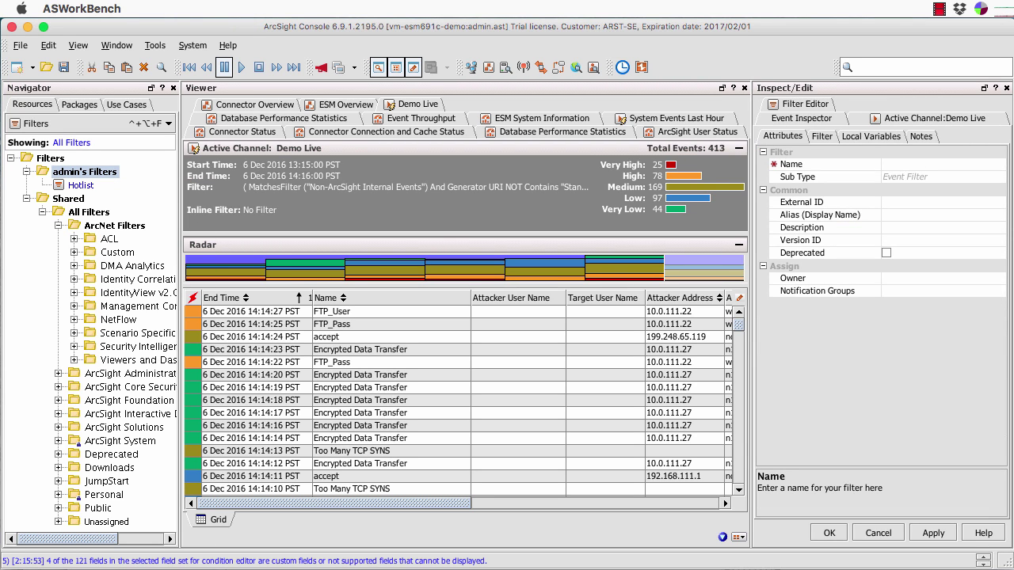
{"action": "left_click", "coordinate": [934, 118]}
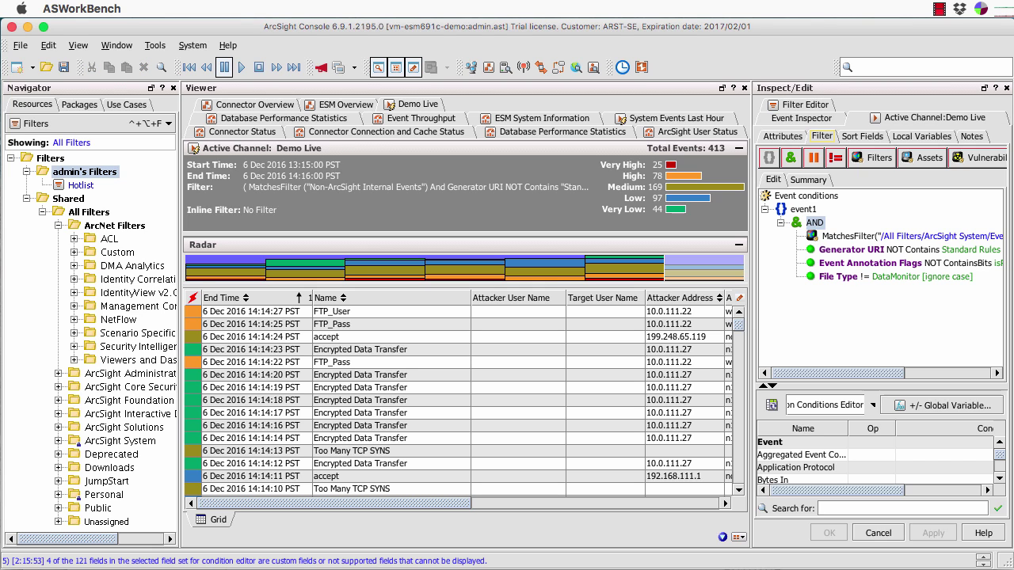
{"action": "left_click", "coordinate": [805, 104]}
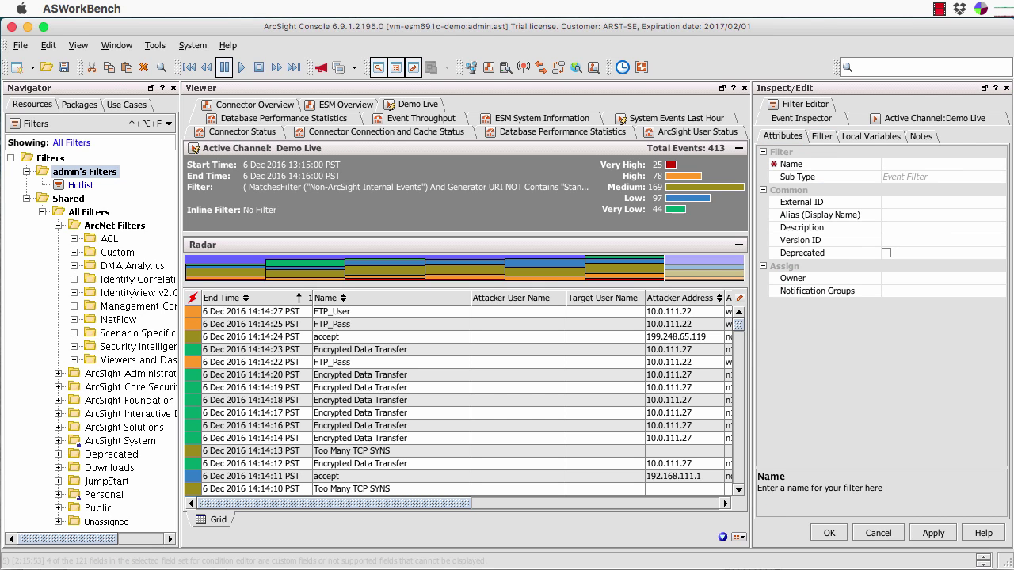
{"action": "type", "text": "New Filter"}
- Open the new filter's conditions at the Event node and enlarge the condition field list to reach the Type field
{"action": "left_click", "coordinate": [821, 137]}
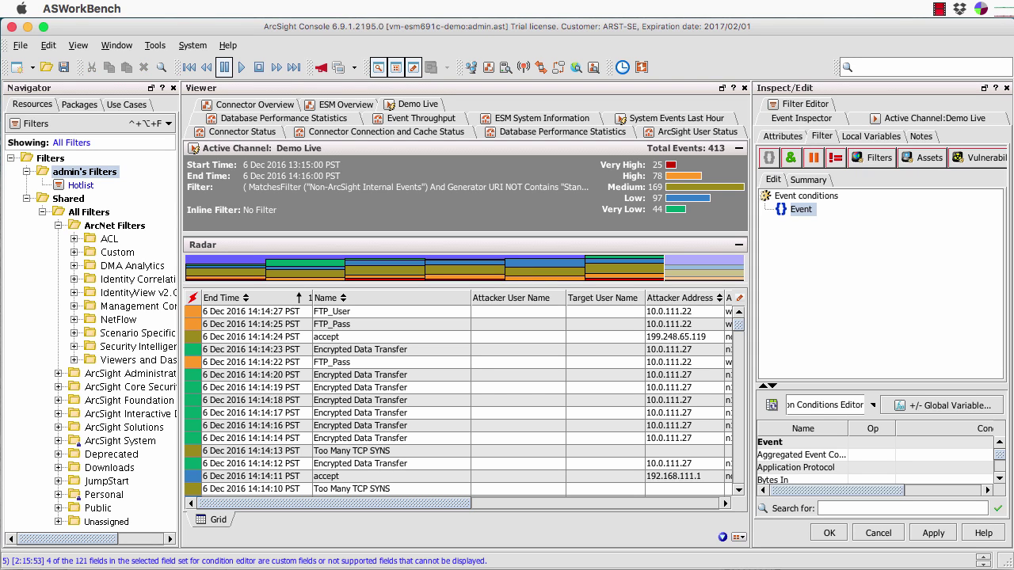
{"action": "left_click", "coordinate": [801, 209]}
{"action": "scroll", "coordinate": [875, 461], "scroll_direction": "down", "scroll_amount": 3}
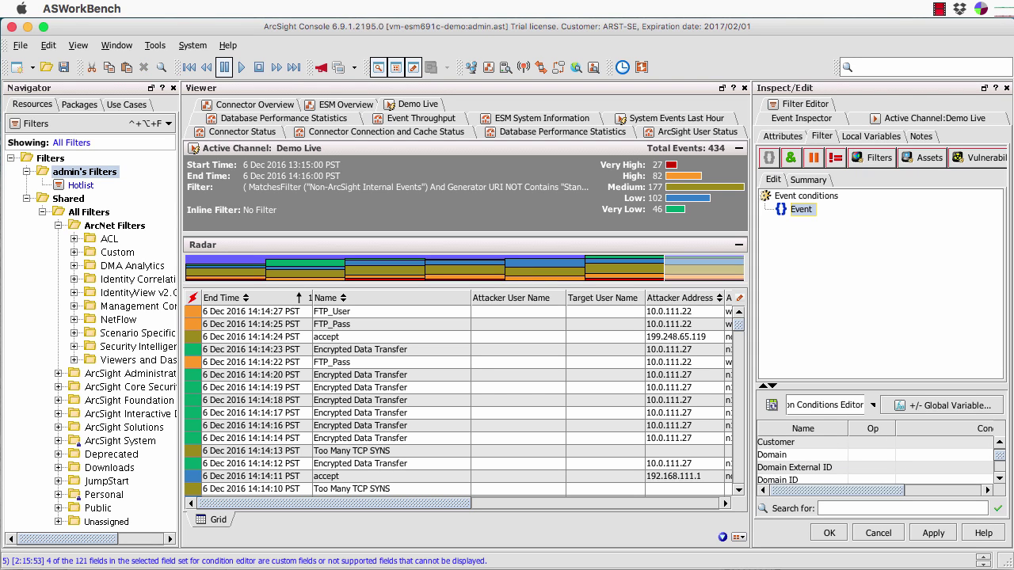
{"action": "left_click_drag", "start_coordinate": [899, 393], "coordinate": [899, 295]}
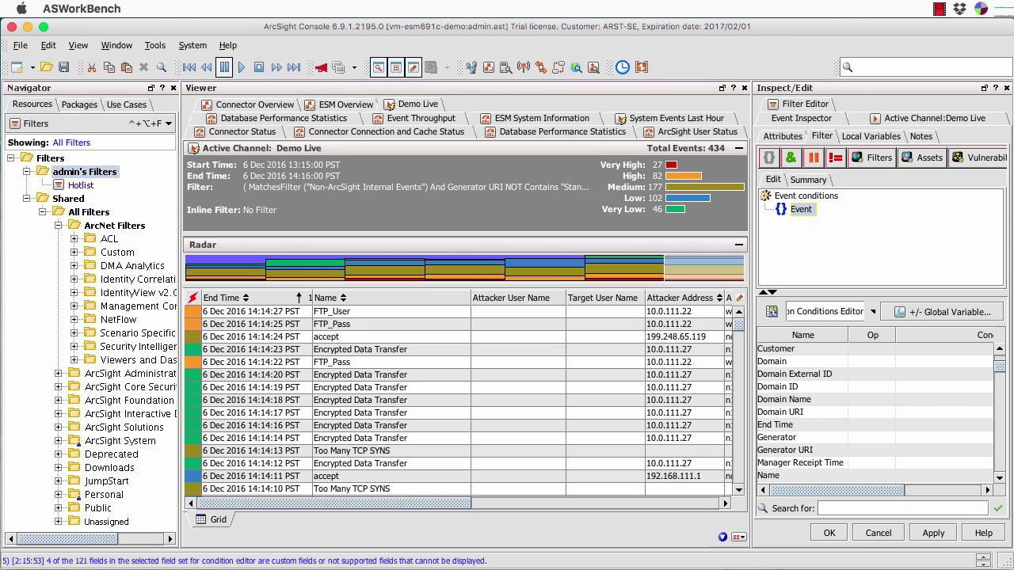
{"action": "scroll", "coordinate": [875, 412], "scroll_direction": "down", "scroll_amount": 5}
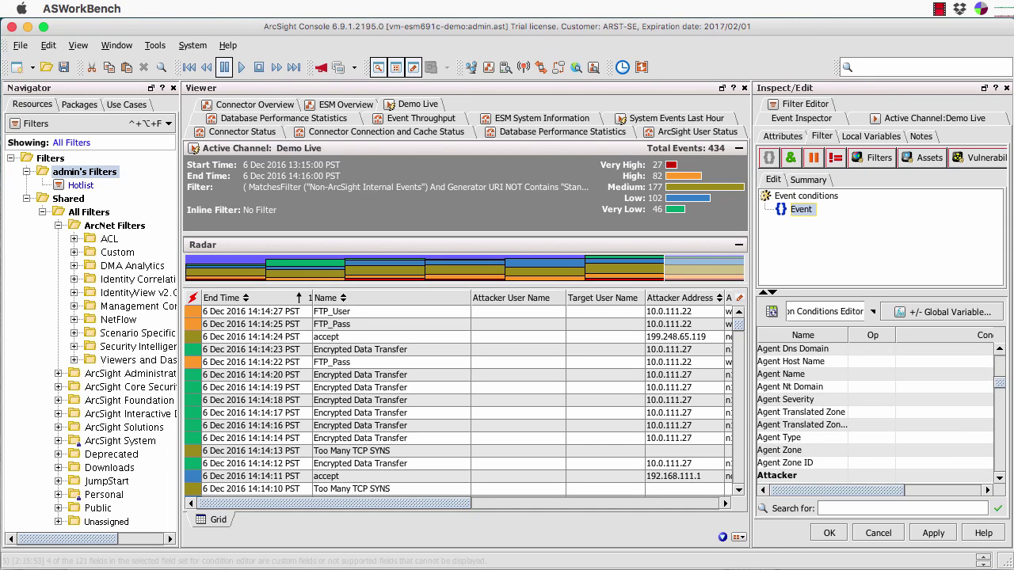
{"action": "scroll", "coordinate": [876, 412], "scroll_direction": "up", "scroll_amount": 5}
{"action": "scroll", "coordinate": [876, 412], "scroll_direction": "down", "scroll_amount": 2}
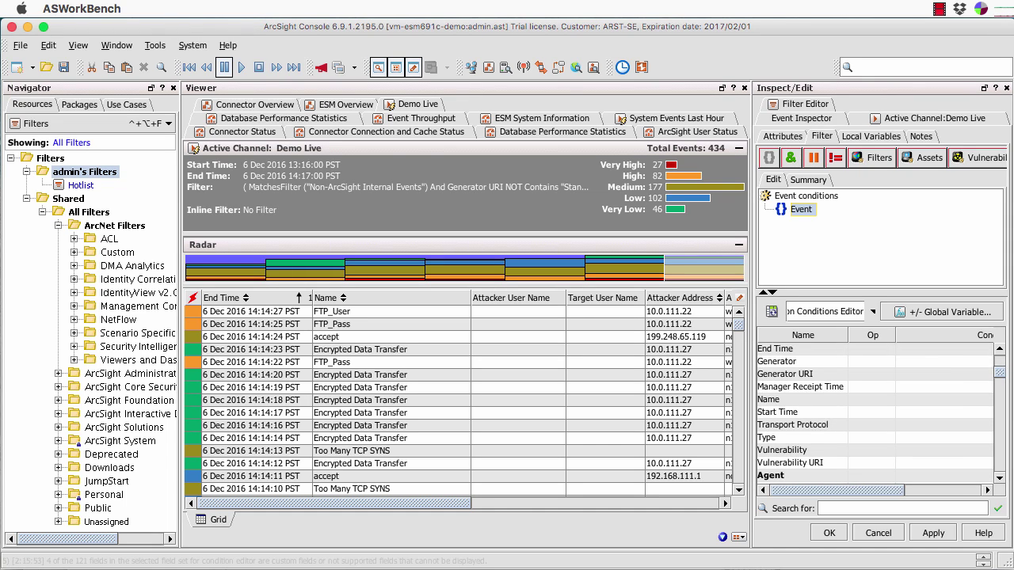
- Add the condition Type = Correlation to New Filter and apply the filter
{"action": "left_click", "coordinate": [871, 437]}
{"action": "left_click", "coordinate": [871, 450]}
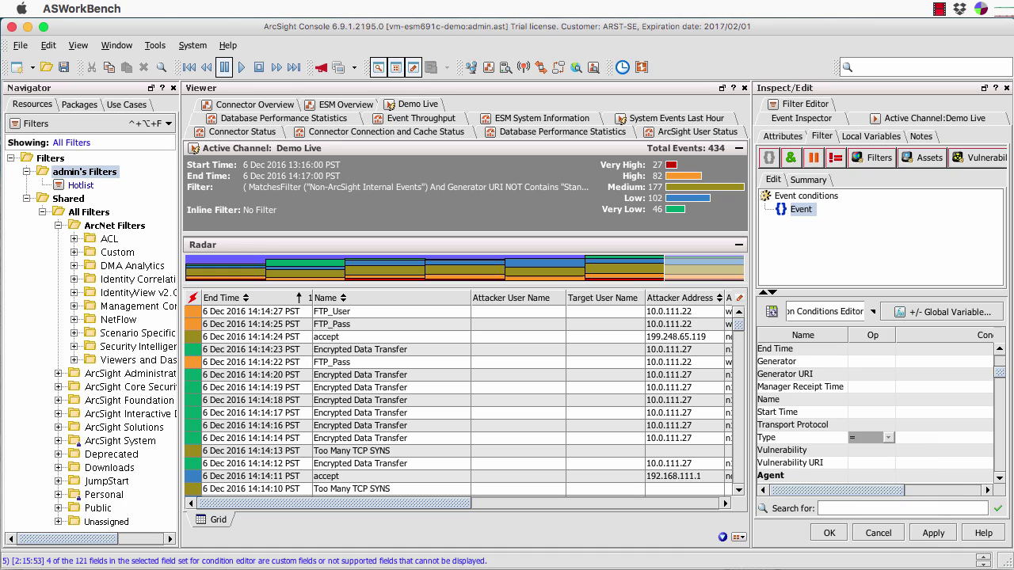
{"action": "left_click", "coordinate": [943, 437]}
{"action": "type", "text": "Corre"}
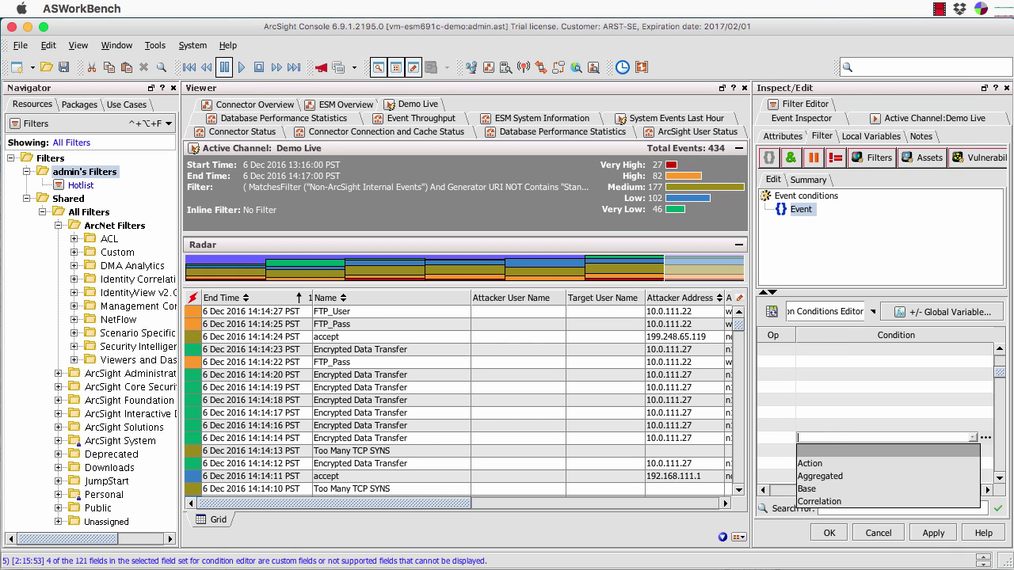
{"action": "key", "text": "Down"}
{"action": "key", "text": "Down"}
{"action": "key", "text": "Down"}
{"action": "key", "text": "Down"}
{"action": "key", "text": "Return"}
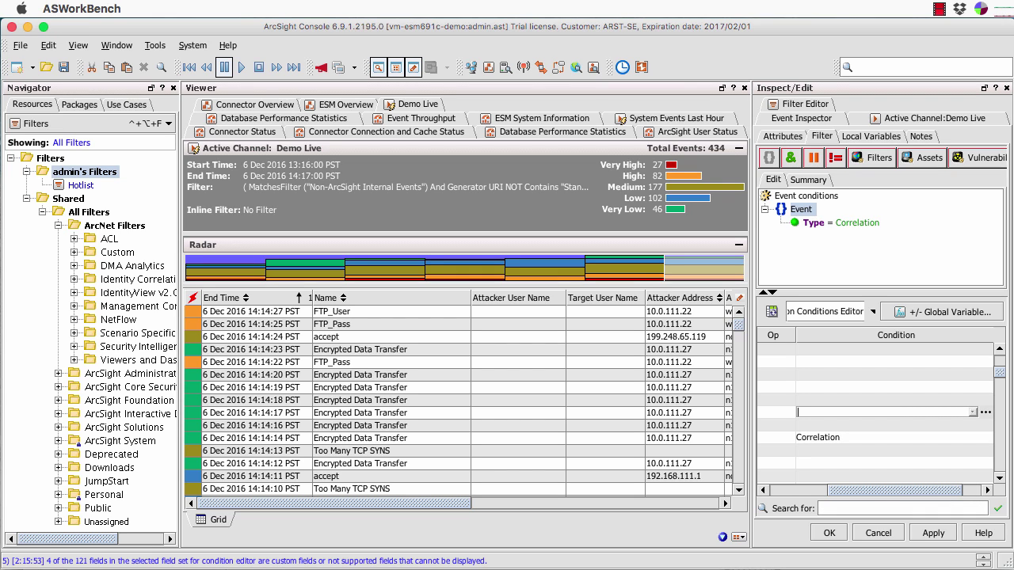
{"action": "left_click", "coordinate": [782, 135]}
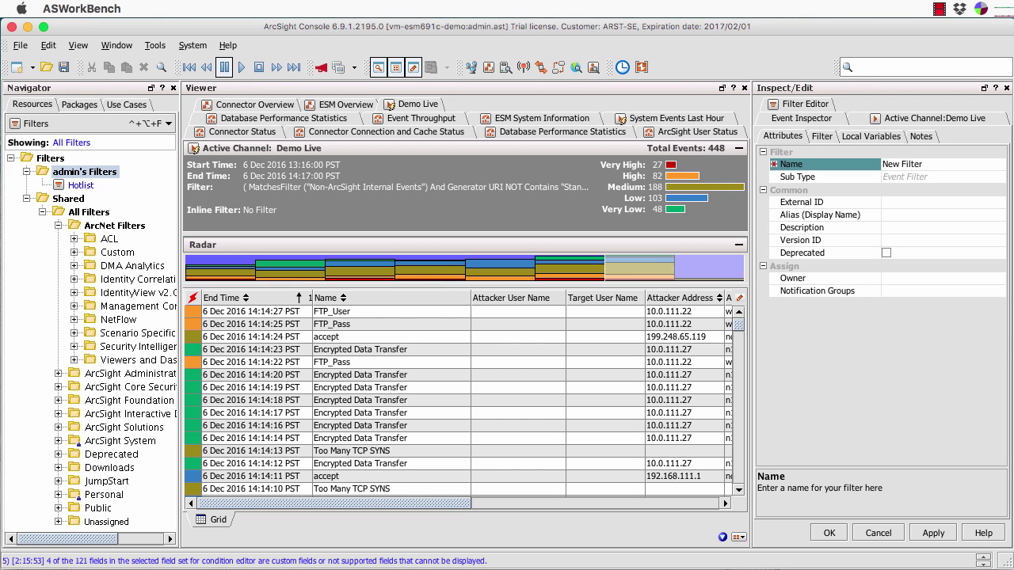
{"action": "left_click", "coordinate": [931, 535]}
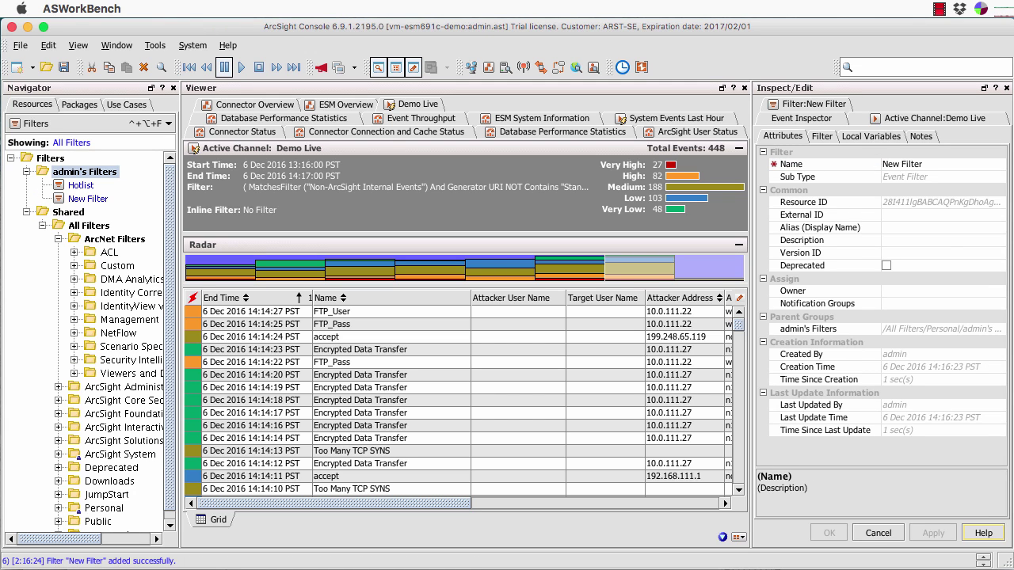
- Add New Filter as a matching-filter condition under the AND node of the Demo Live channel's filter
{"action": "left_click", "coordinate": [934, 118]}
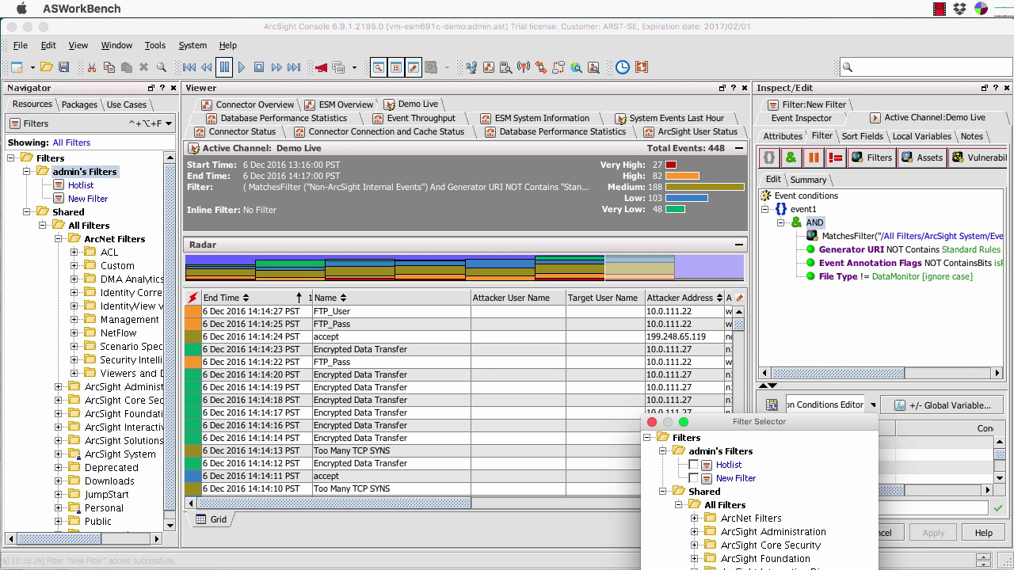
{"action": "left_click", "coordinate": [693, 478]}
{"action": "key", "text": "Return"}
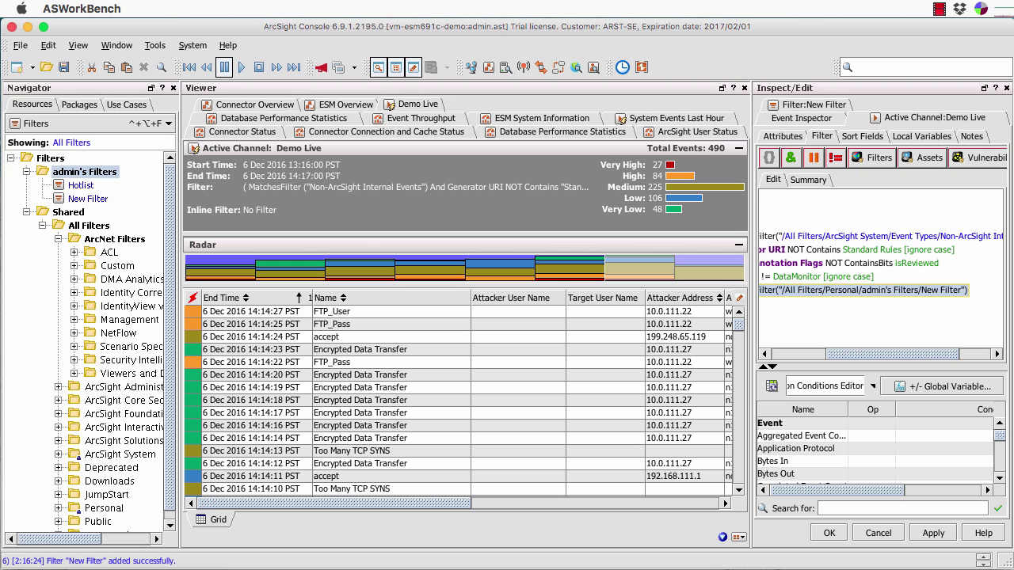
- Hide the Inspect/Edit and Navigator panels so the Viewer fills the window
{"action": "key", "text": "ctrl+3"}
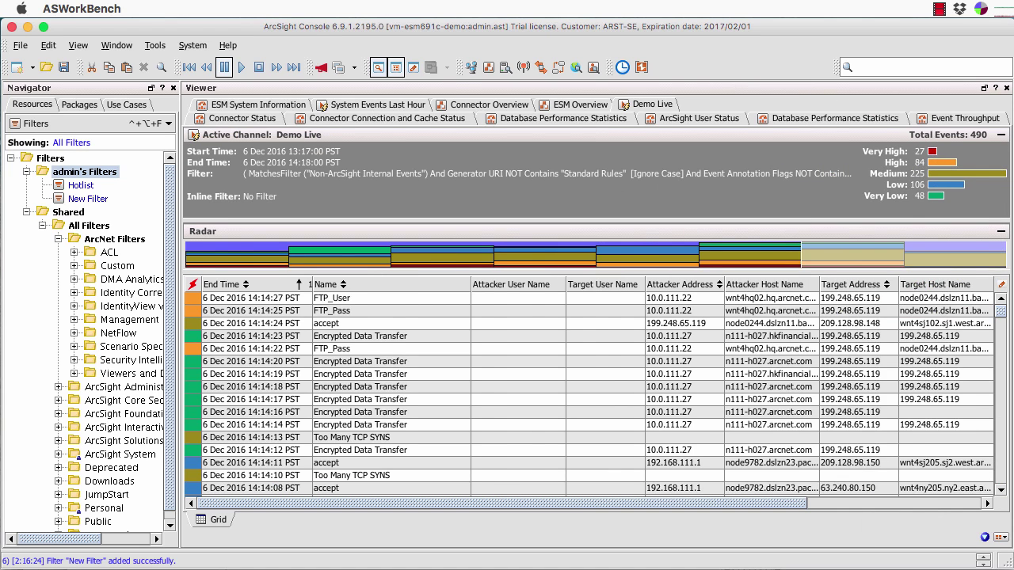
{"action": "key", "text": "ctrl+1"}
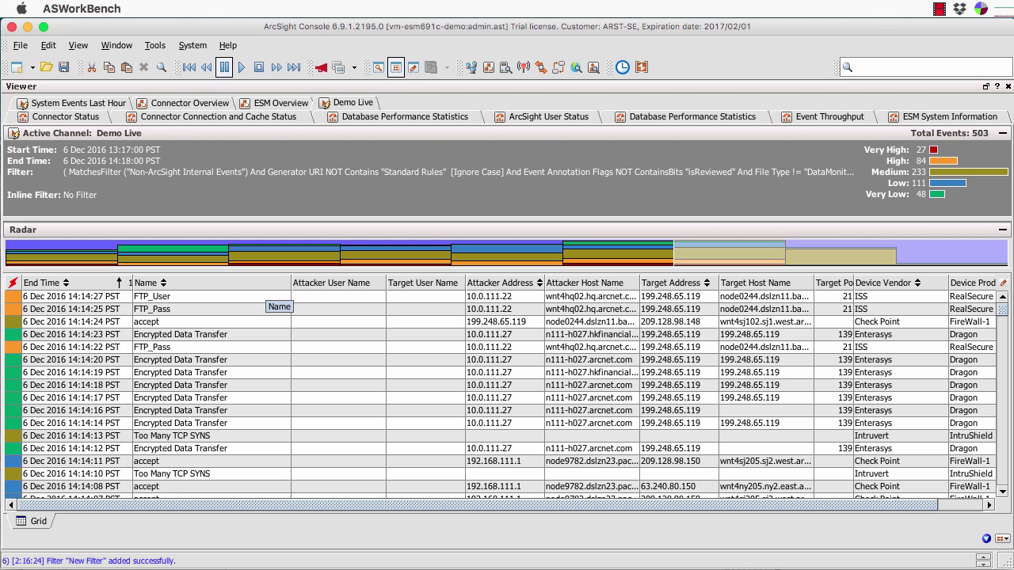
- Look at the Columns options for the Name column and examine earlier events in the Demo Live grid
{"action": "right_click", "coordinate": [267, 284]}
{"action": "mouse_move", "coordinate": [317, 381]}
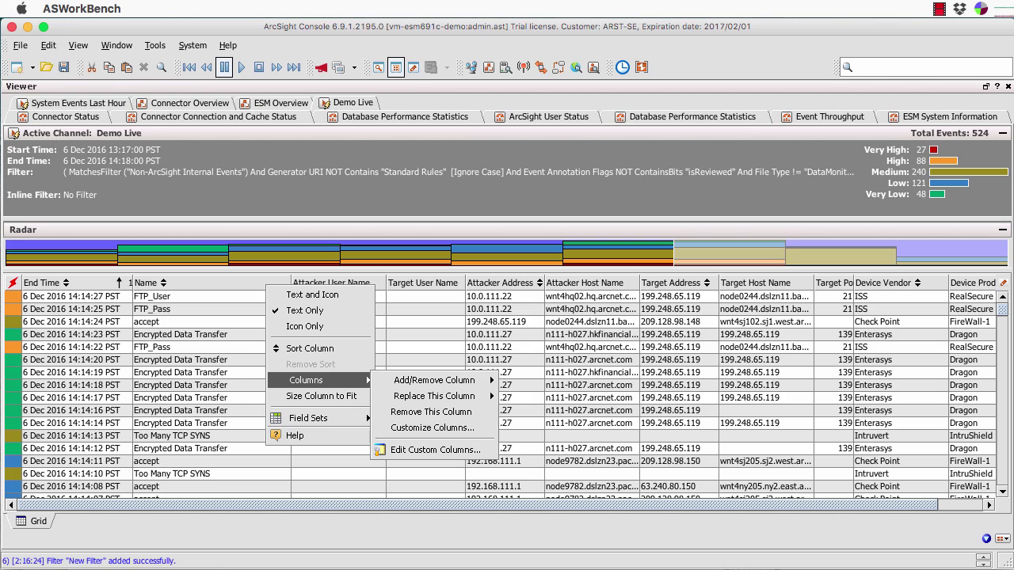
{"action": "key", "text": "Escape"}
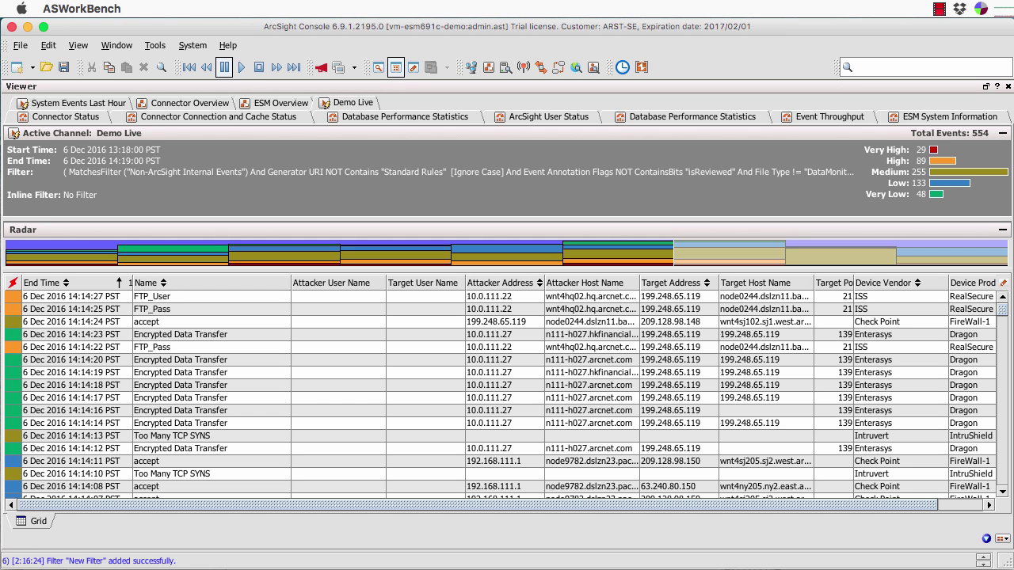
{"action": "scroll", "coordinate": [507, 395], "scroll_direction": "down", "scroll_amount": 5}
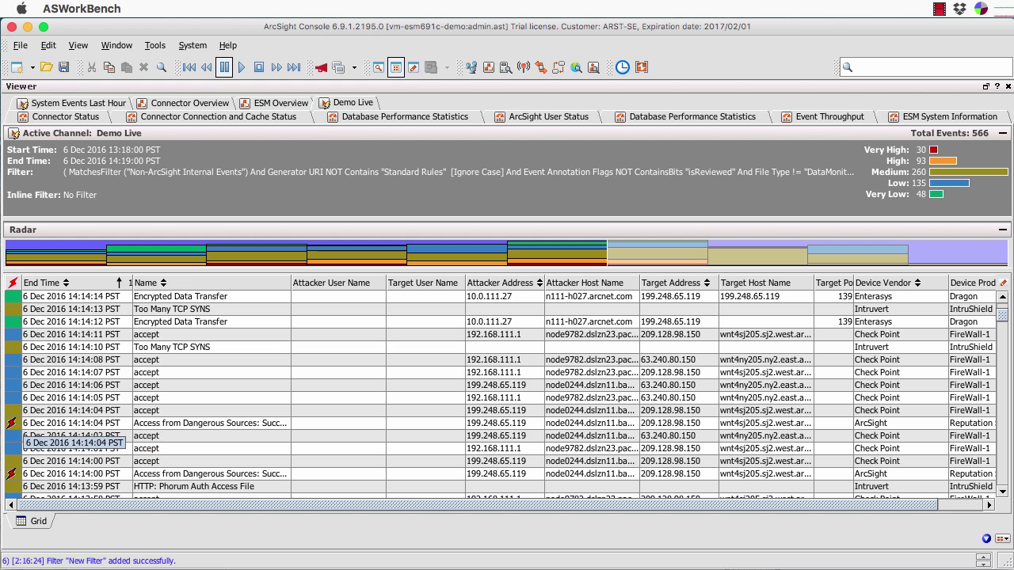
- Inspect the accept event from 14:14:05 and review its category, threat, agent and device fields
{"action": "left_click", "coordinate": [174, 397]}
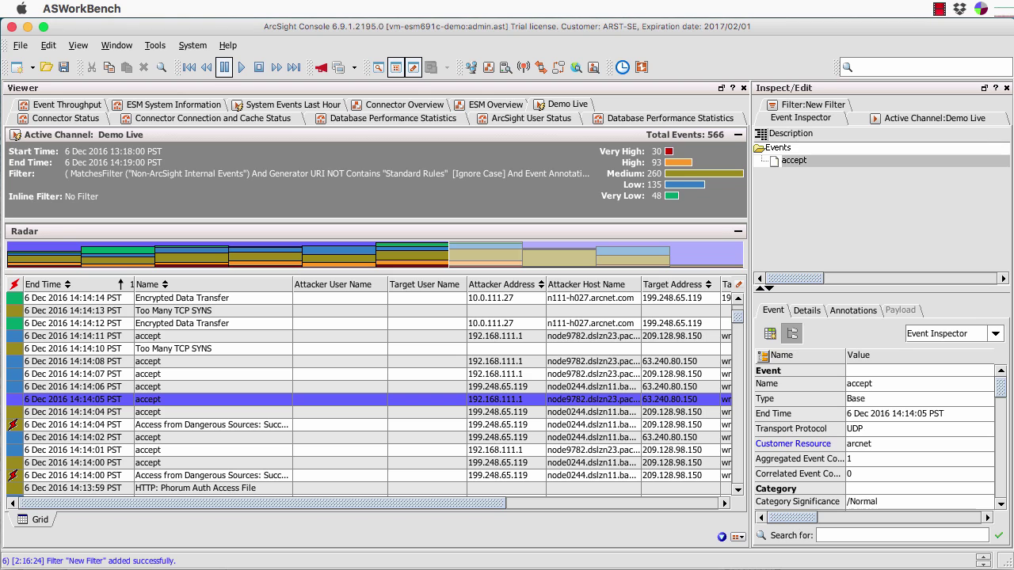
{"action": "scroll", "coordinate": [871, 435], "scroll_direction": "down", "scroll_amount": 5}
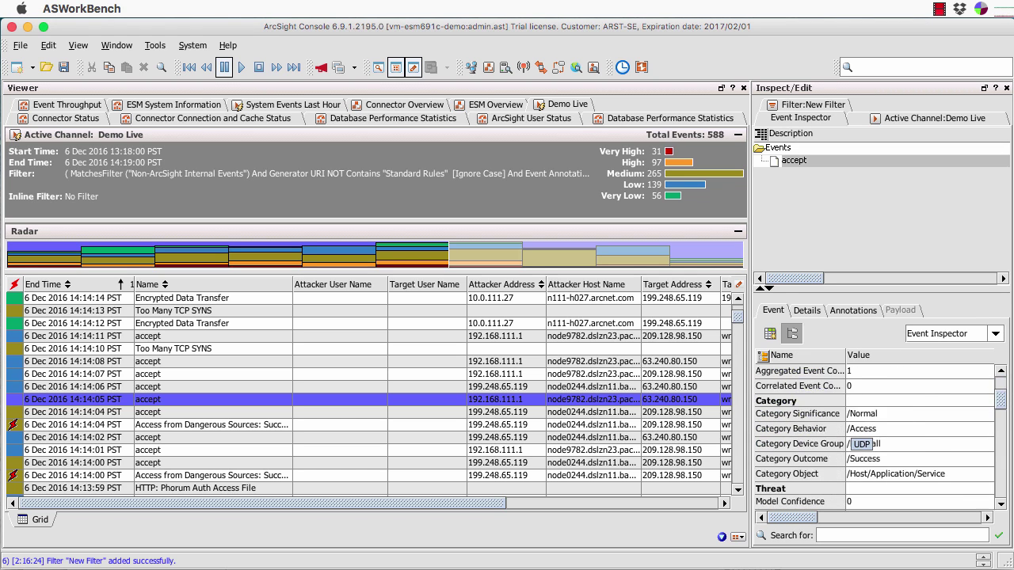
{"action": "scroll", "coordinate": [872, 443], "scroll_direction": "down", "scroll_amount": 4}
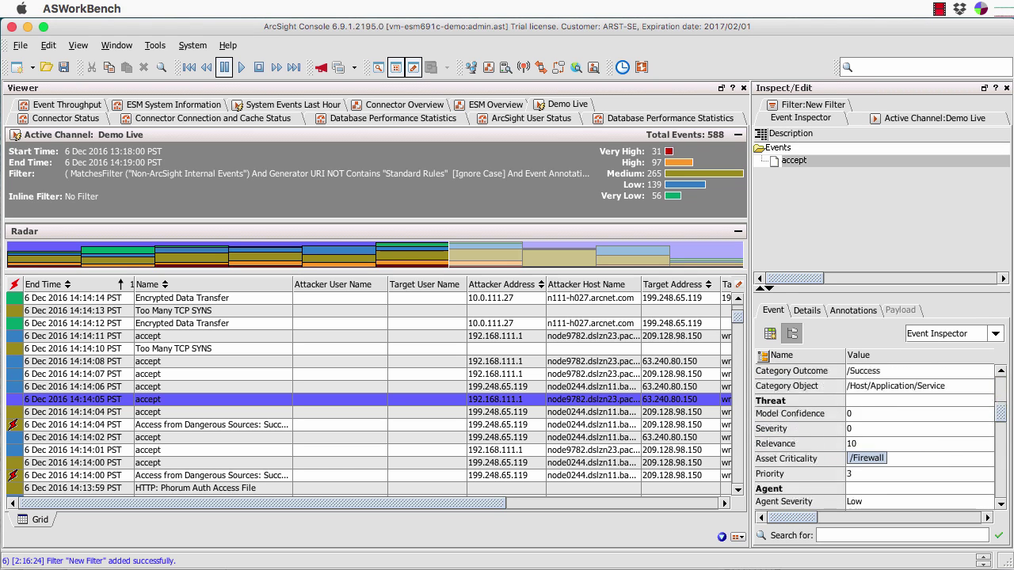
{"action": "scroll", "coordinate": [871, 451], "scroll_direction": "down", "scroll_amount": 4}
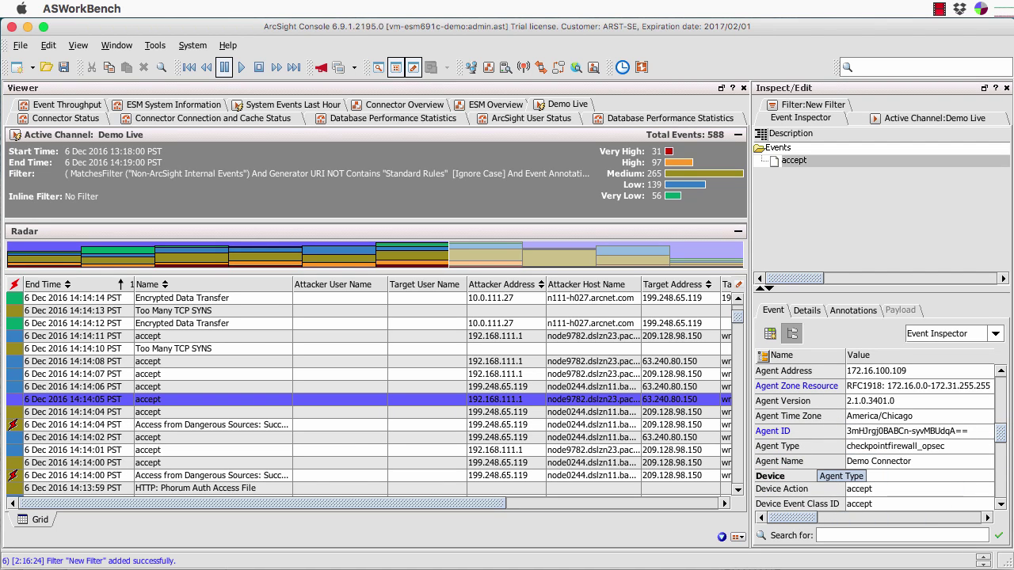
{"action": "scroll", "coordinate": [824, 464], "scroll_direction": "up", "scroll_amount": 15}
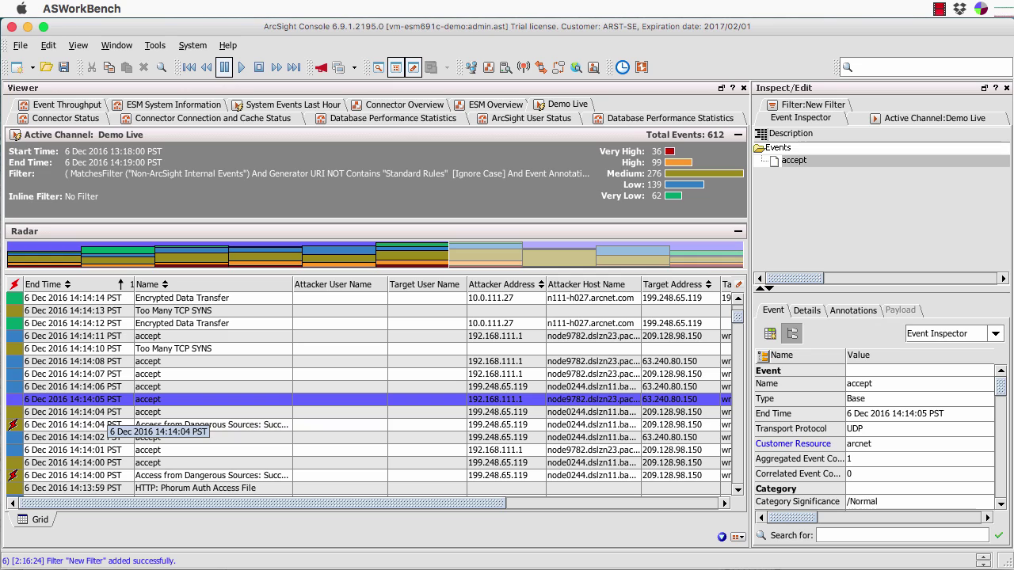
- Inspect the 14:14:04 Access from Dangerous Sources correlation event and its underlying accept base event
{"action": "left_click", "coordinate": [101, 425]}
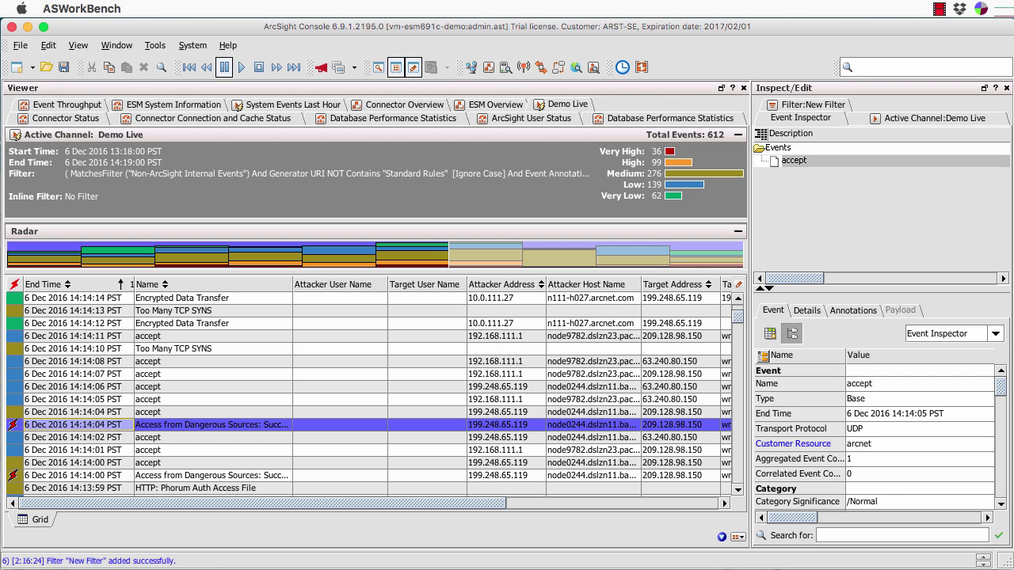
{"action": "left_click", "coordinate": [158, 437]}
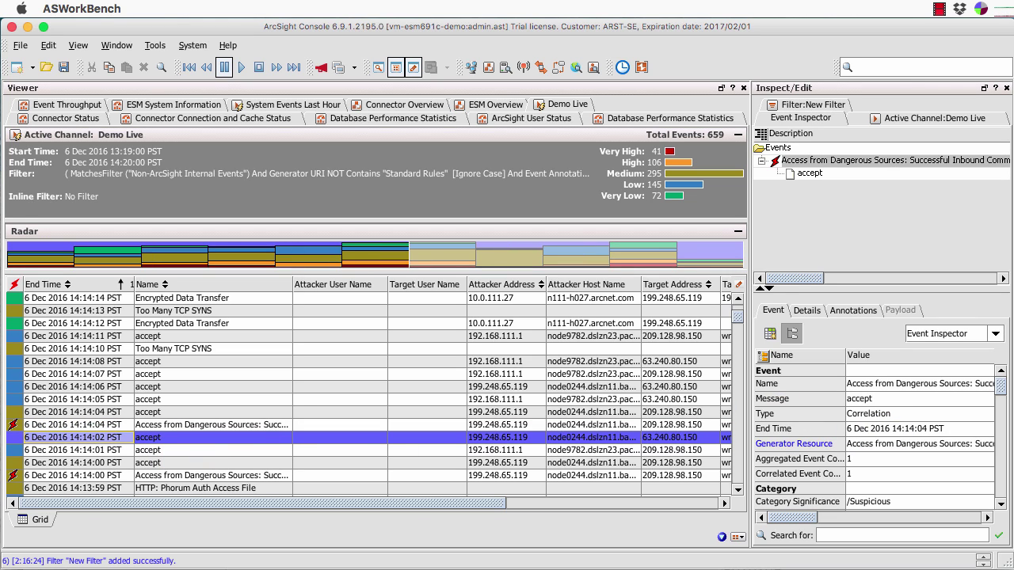
{"action": "left_click", "coordinate": [809, 172]}
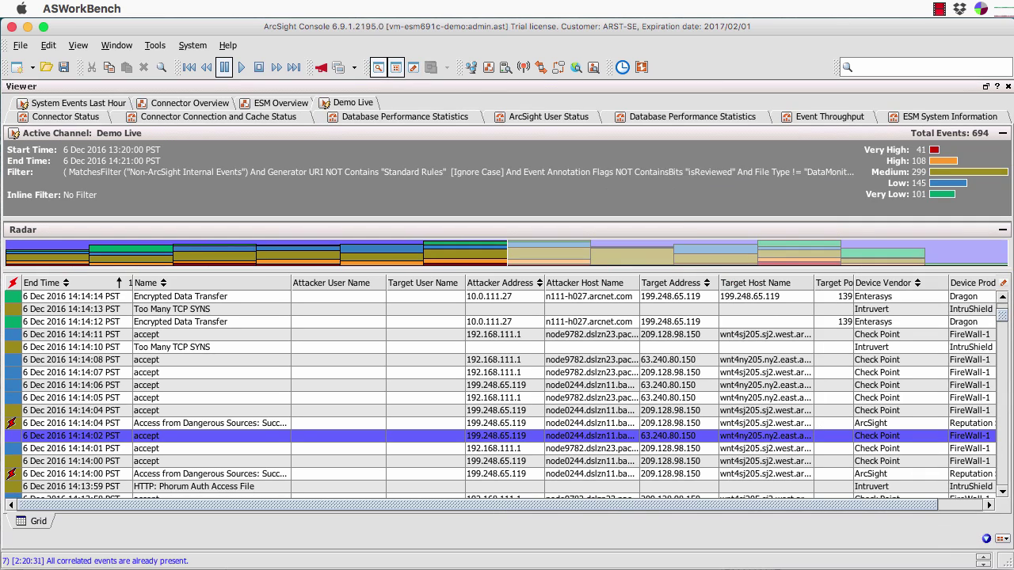
- Show the Navigator's Active Channels, open System Events Last Hour from the ArcSight Administration group and start the channel
{"action": "left_click", "coordinate": [378, 67]}
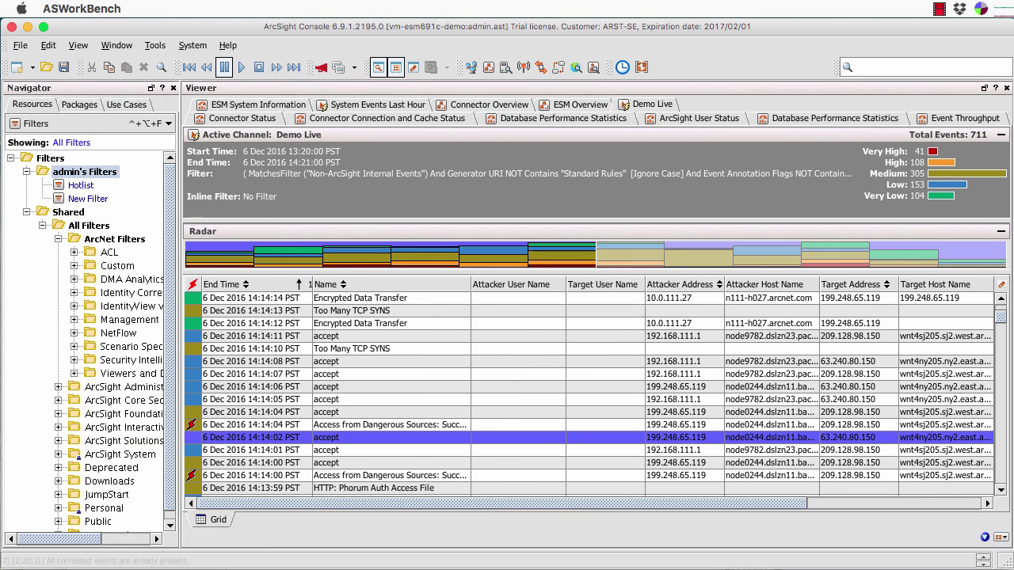
{"action": "left_click", "coordinate": [90, 123]}
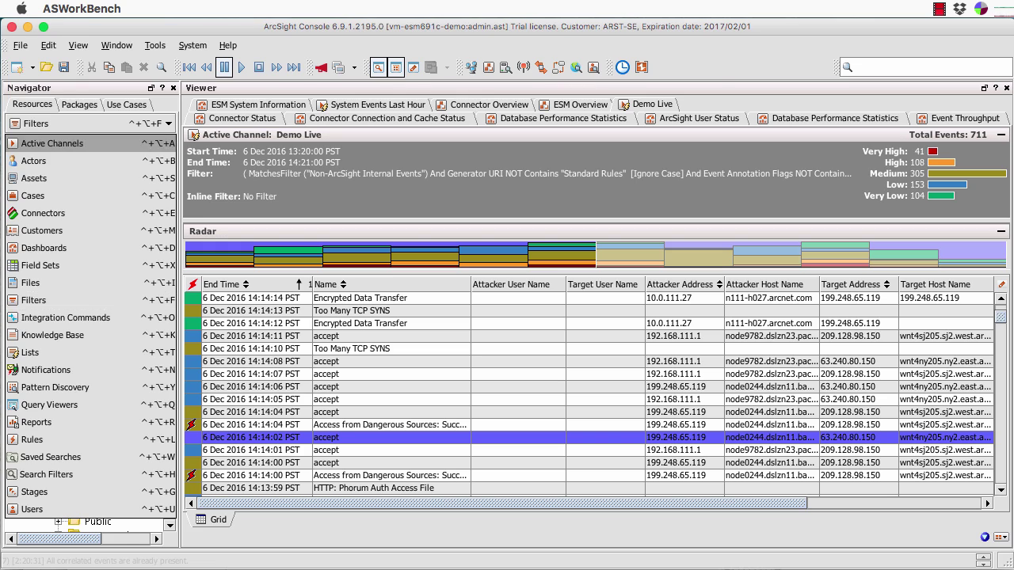
{"action": "left_click", "coordinate": [89, 143]}
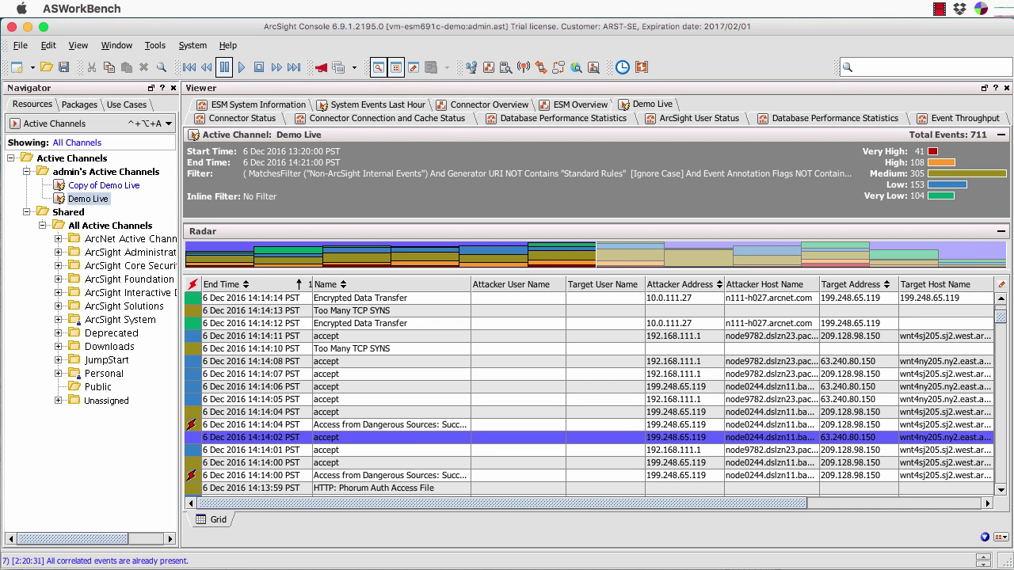
{"action": "left_click", "coordinate": [58, 252]}
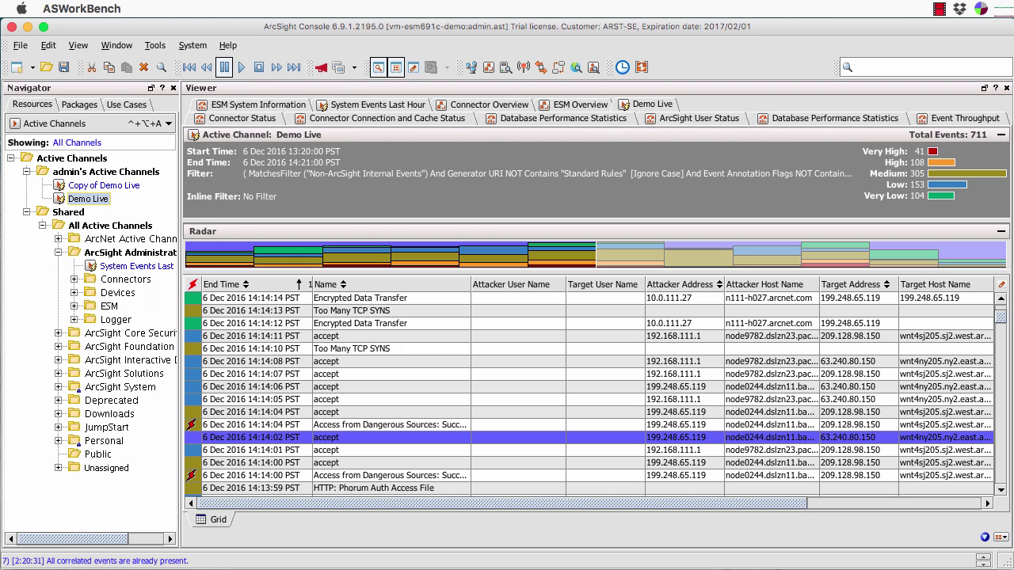
{"action": "double_click", "coordinate": [131, 266]}
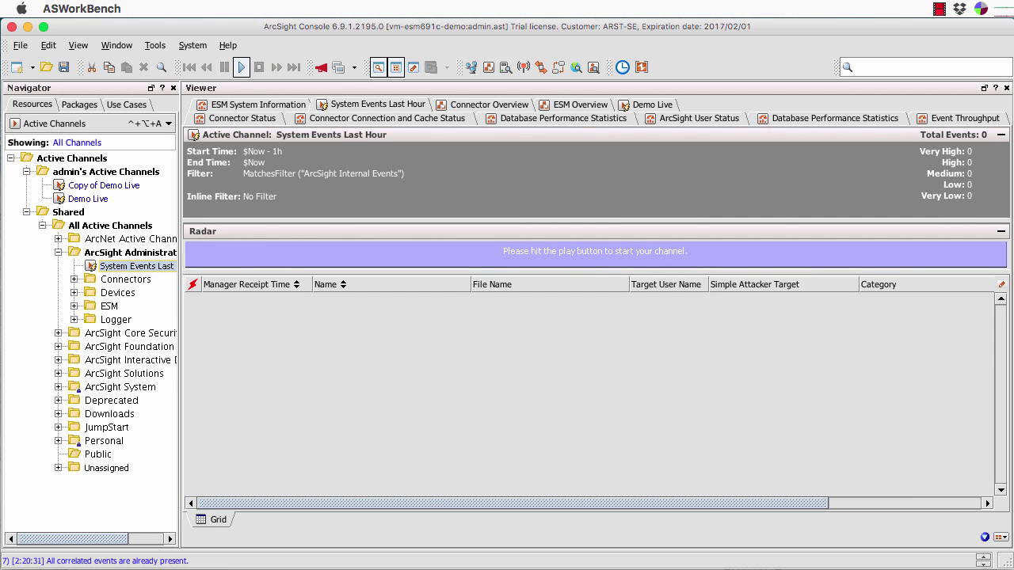
{"action": "left_click", "coordinate": [241, 67]}
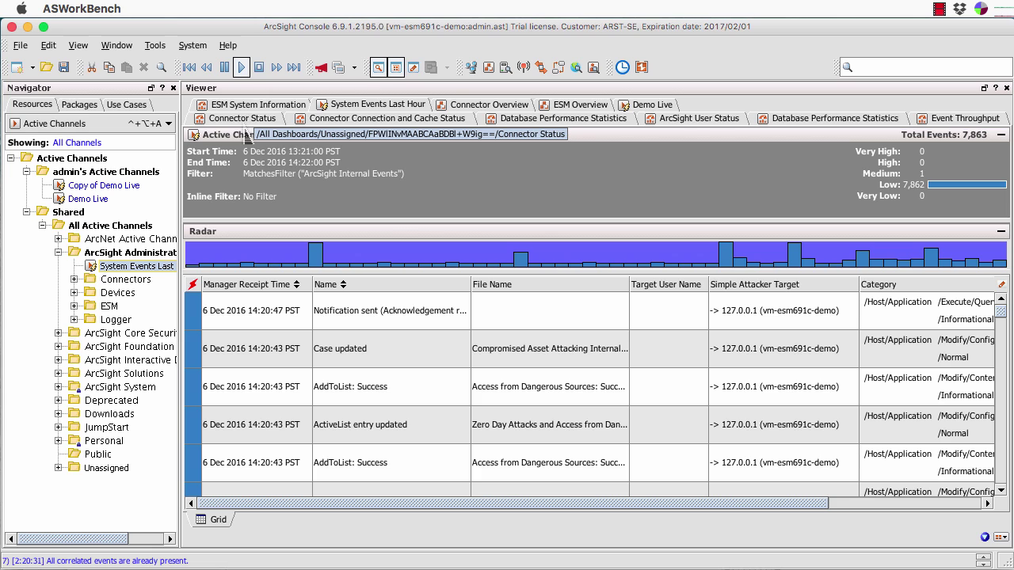
- Close all dashboard and overview views in the Viewer, keeping only System Events Last Hour and Demo Live
{"action": "right_click", "coordinate": [243, 121]}
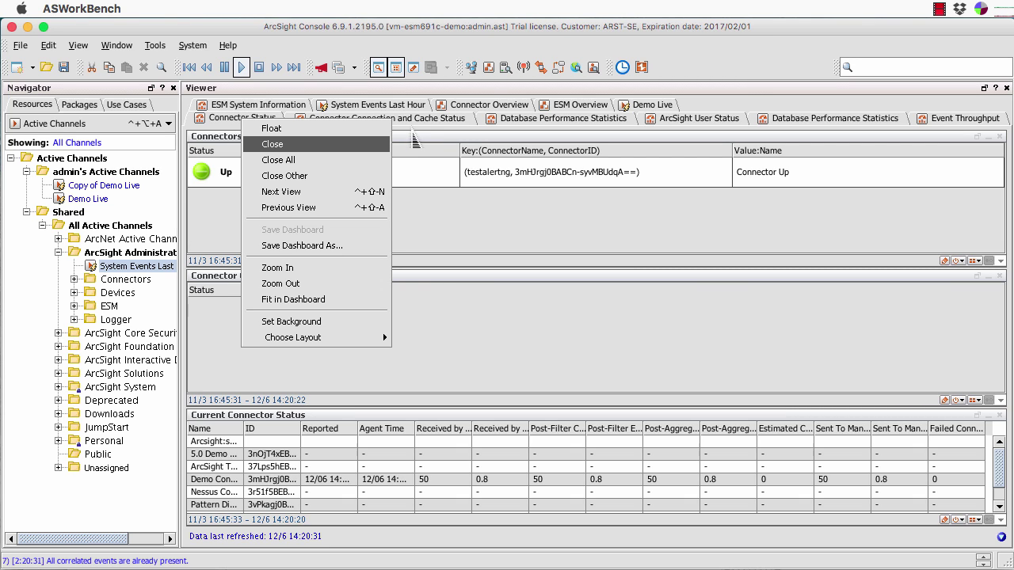
{"action": "key", "text": "Return"}
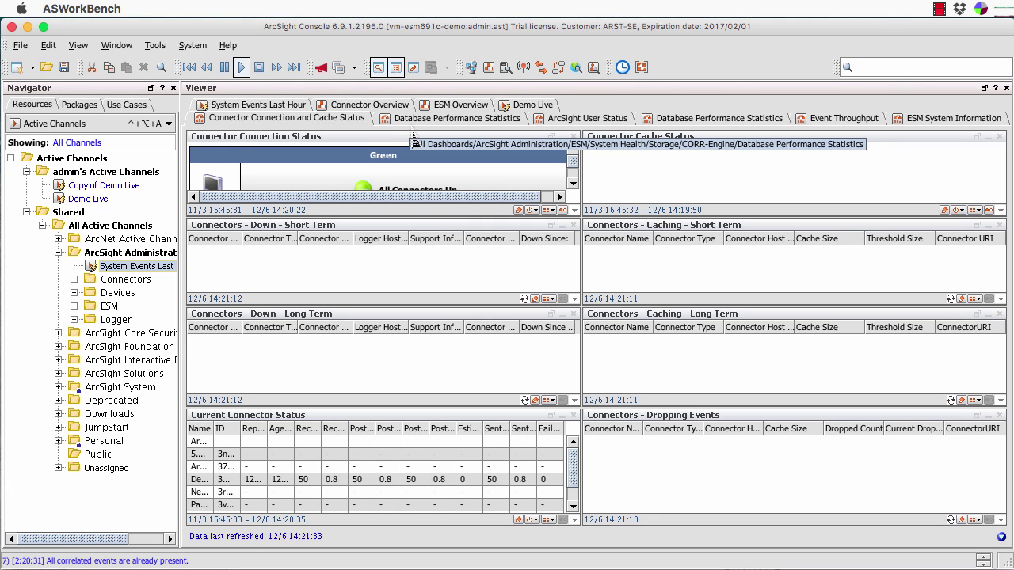
{"action": "right_click", "coordinate": [423, 120]}
{"action": "key", "text": "Return"}
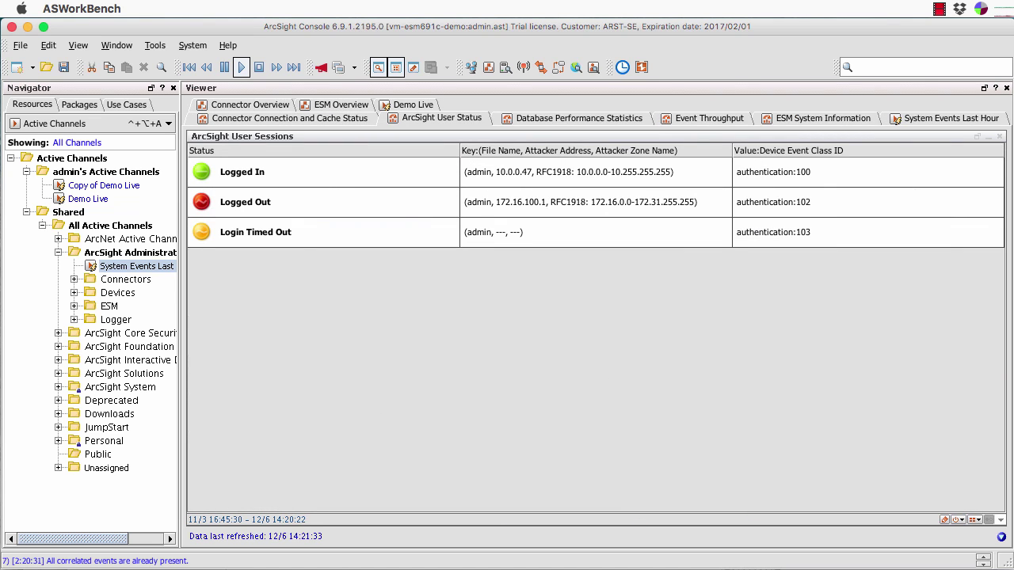
{"action": "right_click", "coordinate": [439, 118]}
{"action": "key", "text": "Return"}
{"action": "right_click", "coordinate": [430, 114]}
{"action": "key", "text": "Return"}
{"action": "right_click", "coordinate": [408, 106]}
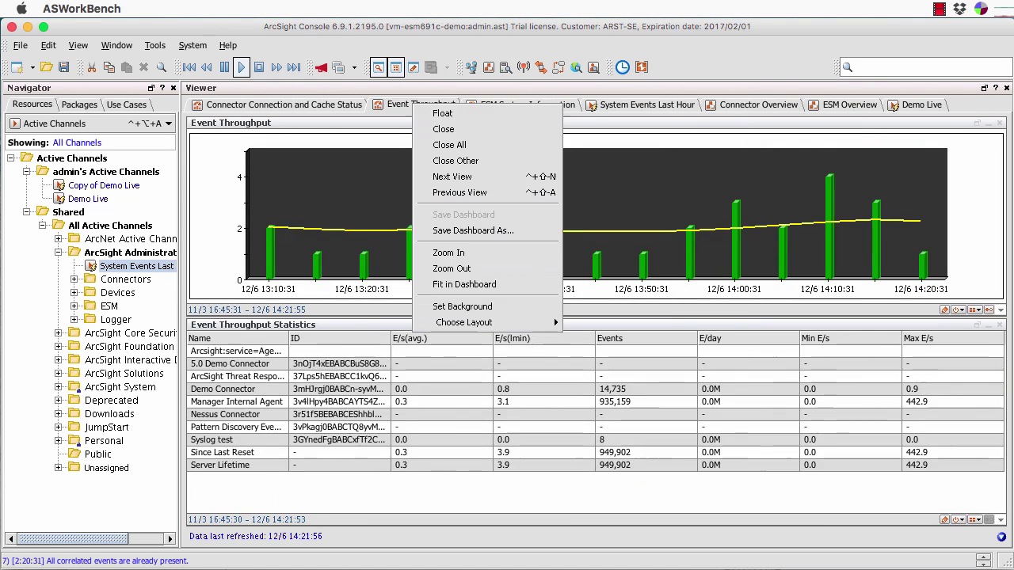
{"action": "key", "text": "Return"}
{"action": "right_click", "coordinate": [413, 111]}
{"action": "key", "text": "Return"}
{"action": "right_click", "coordinate": [302, 103]}
{"action": "key", "text": "Return"}
{"action": "right_click", "coordinate": [374, 103]}
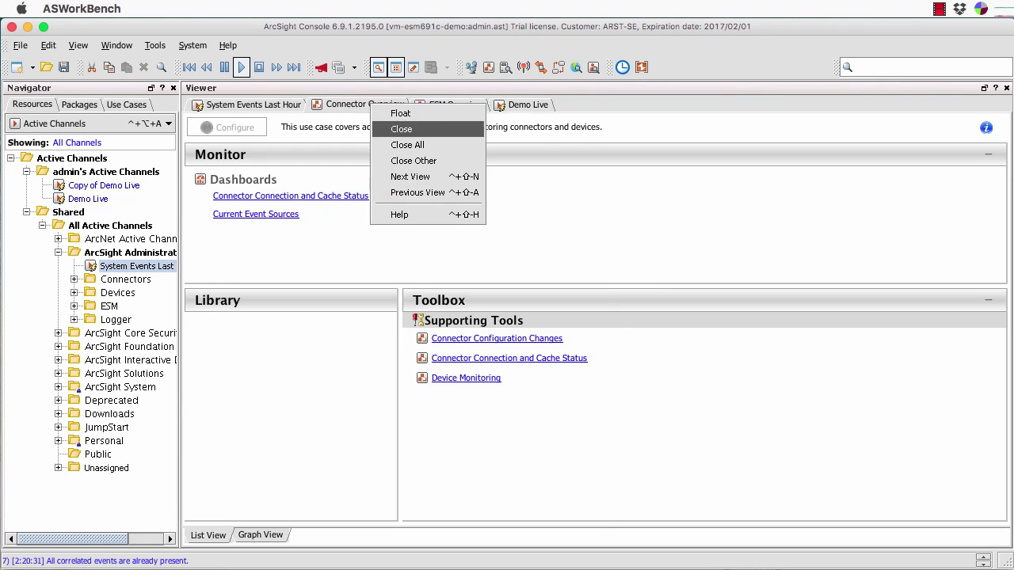
{"action": "key", "text": "Return"}
{"action": "right_click", "coordinate": [354, 104]}
{"action": "key", "text": "Return"}
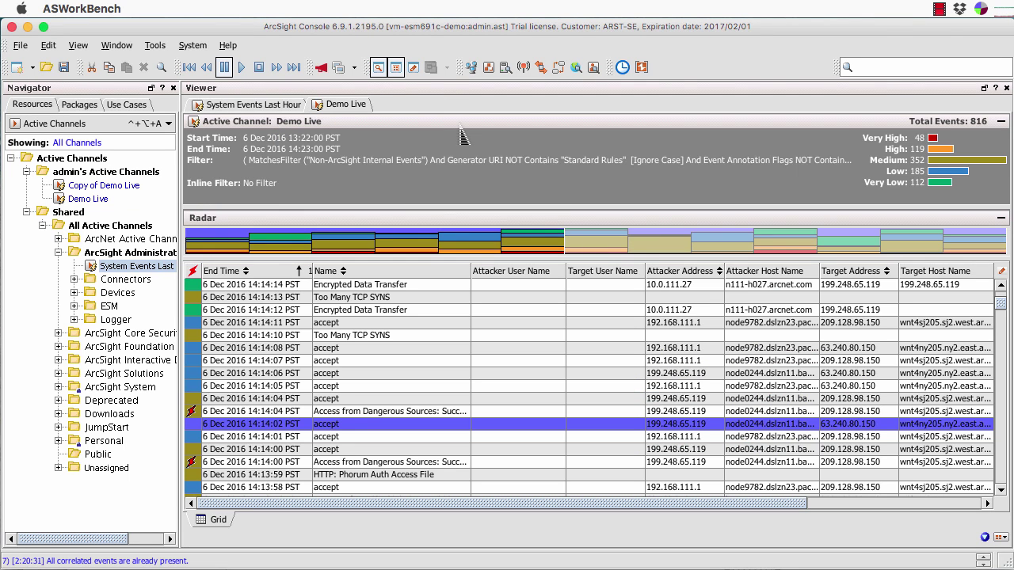
- Examine the internal ArcSight events listed in the System Events Last Hour channel
{"action": "left_click", "coordinate": [251, 104]}
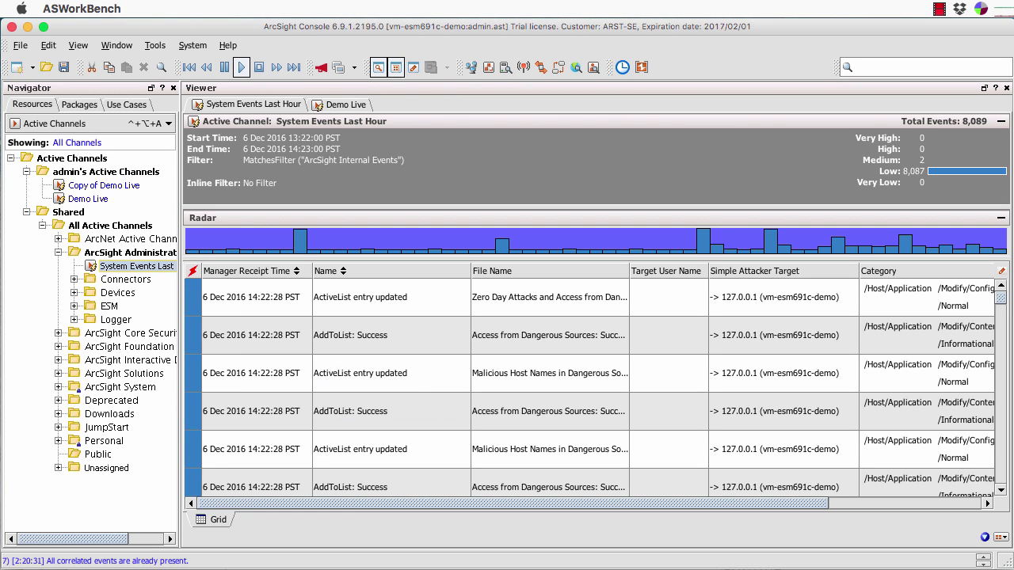
{"action": "scroll", "coordinate": [550, 389], "scroll_direction": "down", "scroll_amount": 10}
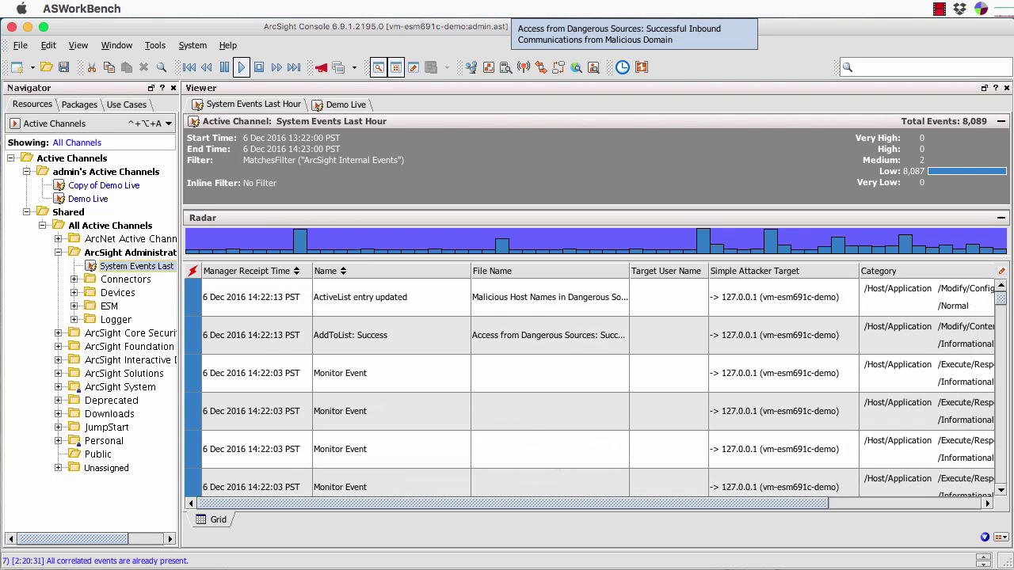
{"action": "scroll", "coordinate": [598, 388], "scroll_direction": "down", "scroll_amount": 2}
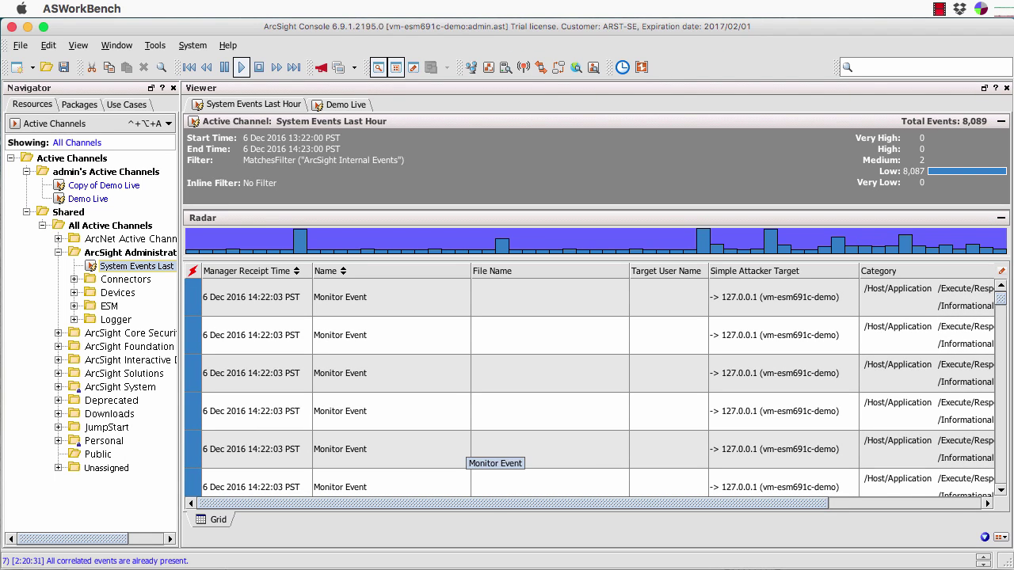
{"action": "scroll", "coordinate": [589, 387], "scroll_direction": "right", "scroll_amount": 5}
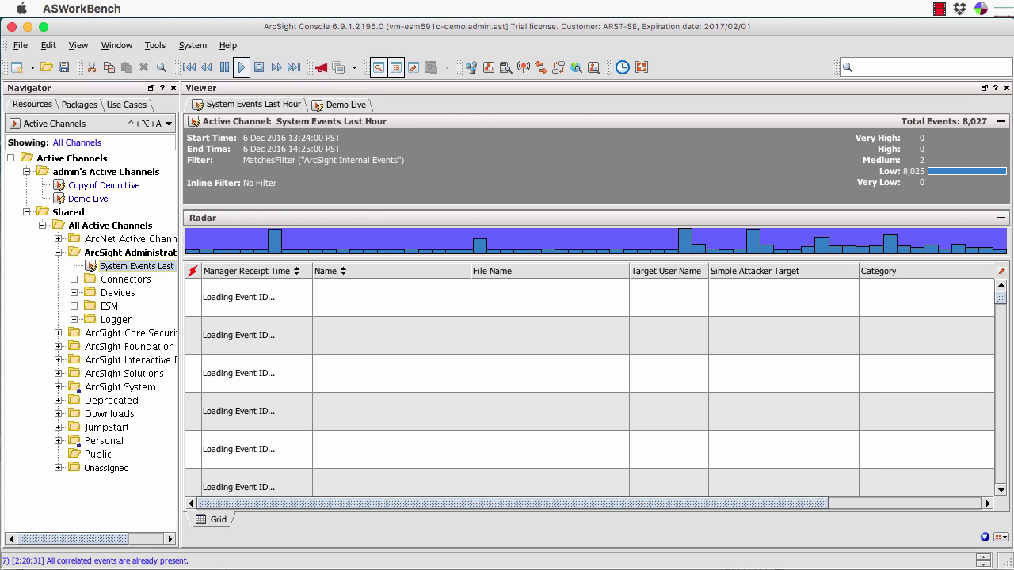
- Switch the Navigator to Dashboards and expand the ArcSight Foundation group and its ArcSight Express subgroup
{"action": "left_click", "coordinate": [91, 124]}
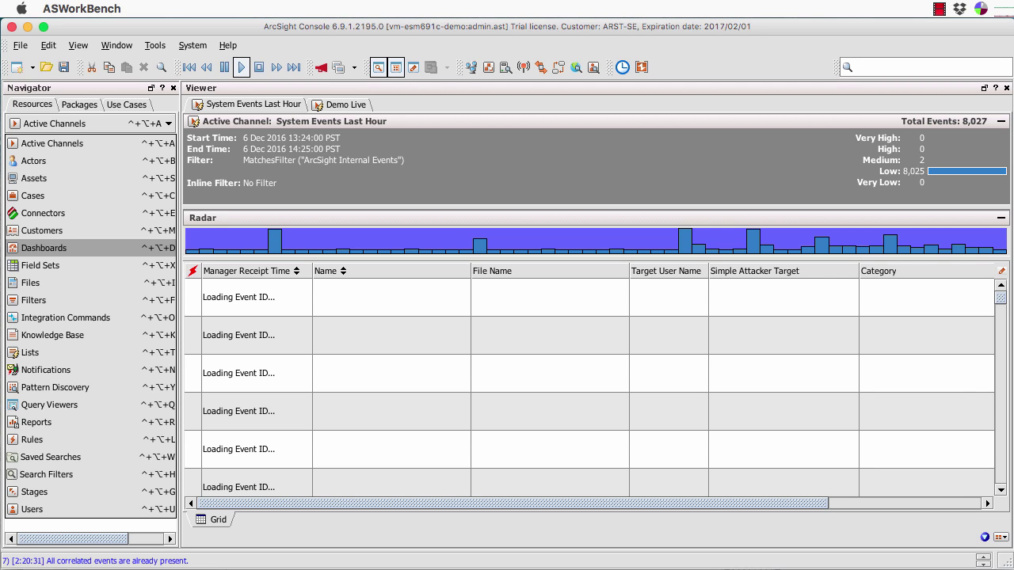
{"action": "key", "text": "Return"}
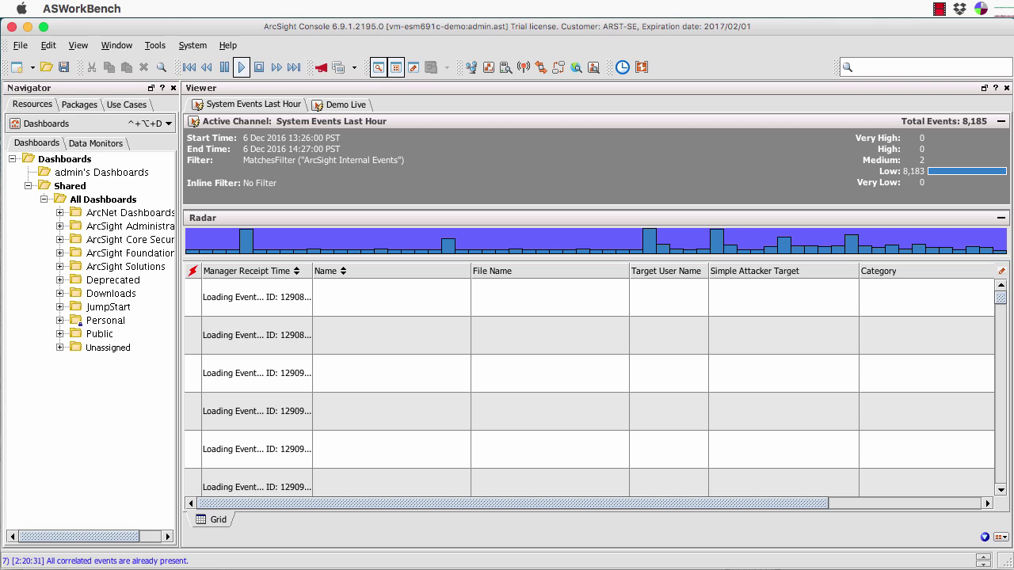
{"action": "left_click", "coordinate": [61, 255]}
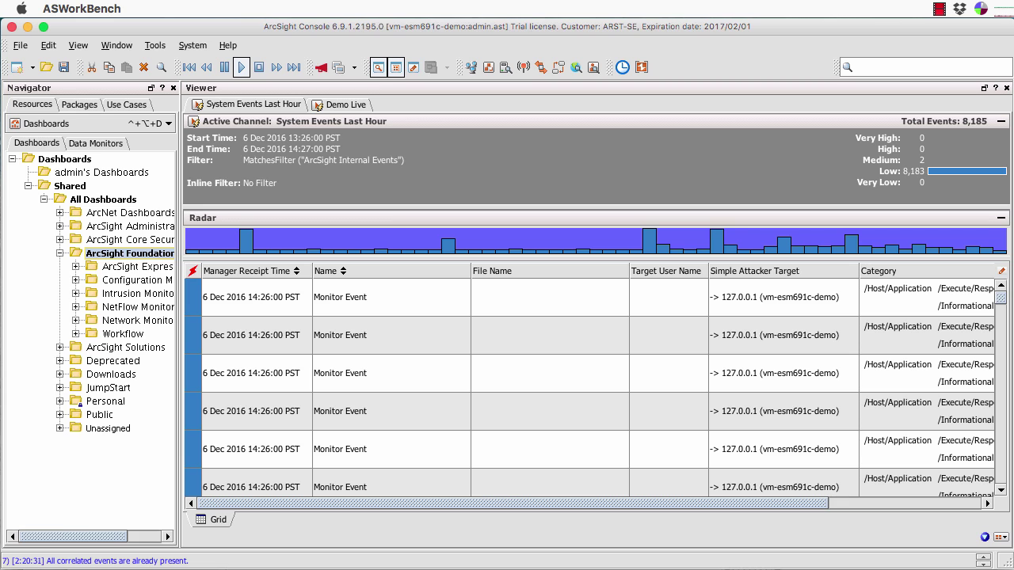
{"action": "left_click", "coordinate": [75, 267]}
{"action": "scroll", "coordinate": [83, 348], "scroll_direction": "right", "scroll_amount": 3}
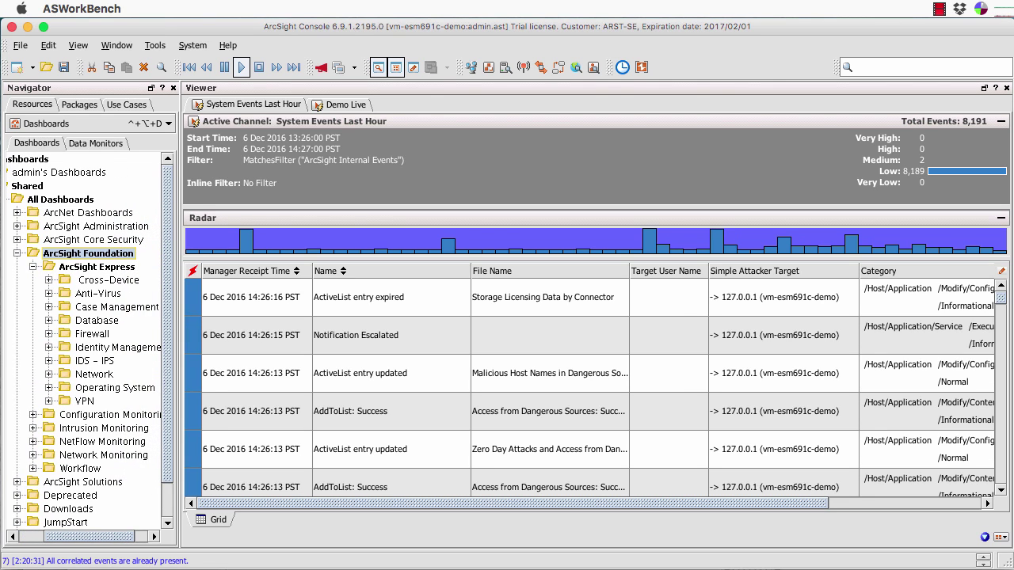
- Open the Case Status dashboard from the Case Tracking and Escalation group under Workflow
{"action": "left_click", "coordinate": [33, 468]}
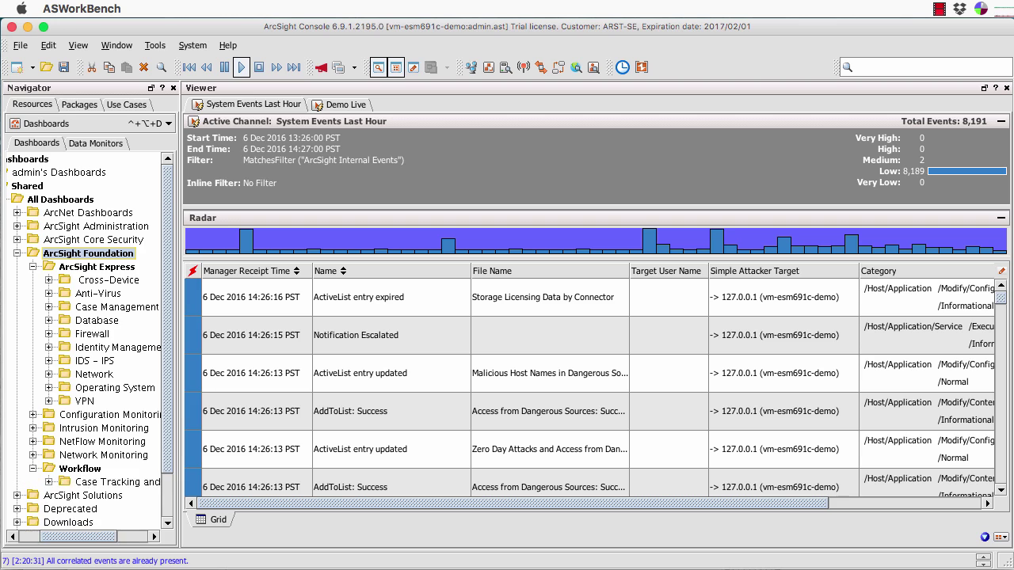
{"action": "left_click", "coordinate": [49, 481]}
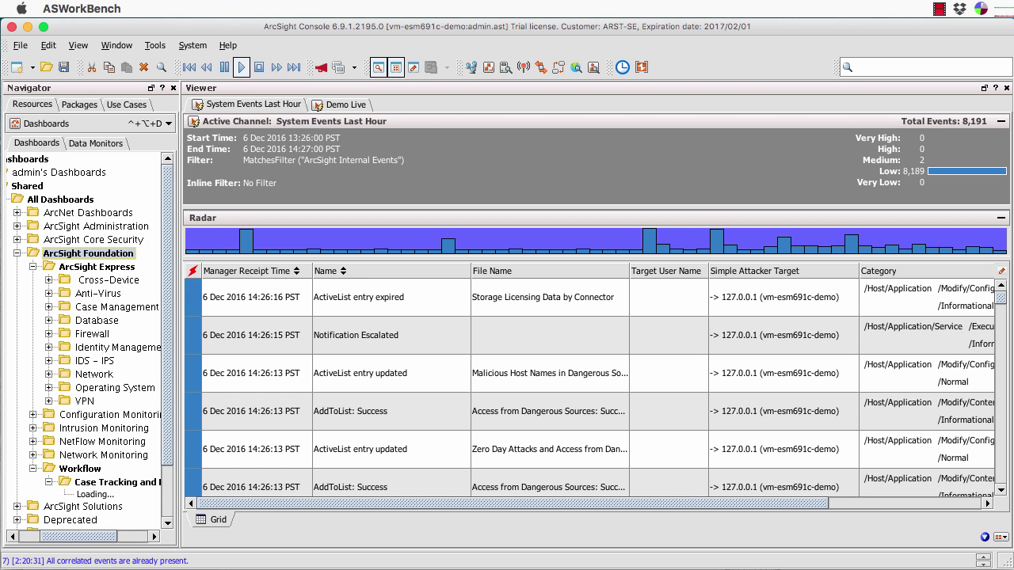
{"action": "scroll", "coordinate": [87, 341], "scroll_direction": "down", "scroll_amount": 4}
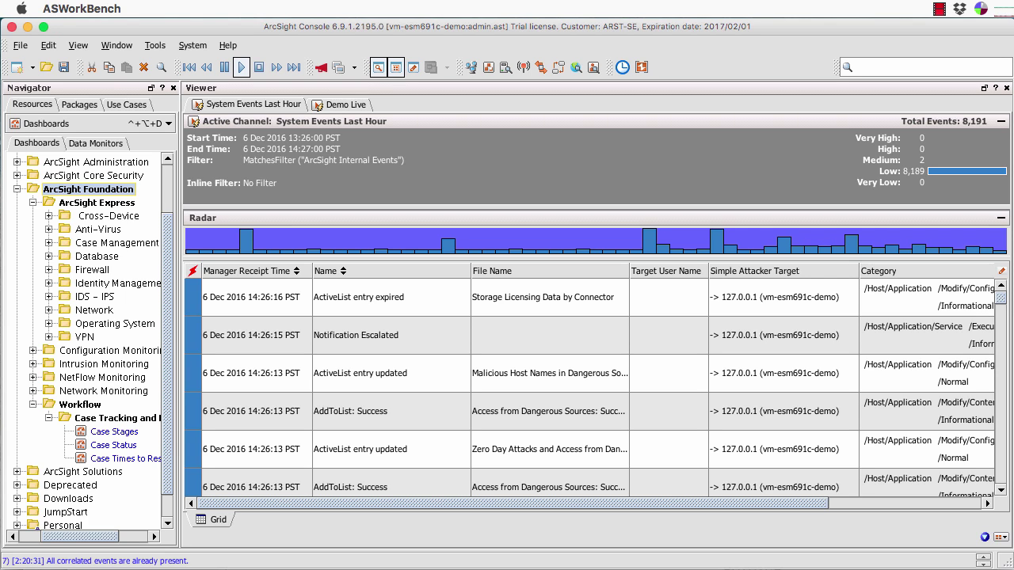
{"action": "scroll", "coordinate": [84, 340], "scroll_direction": "right", "scroll_amount": 3}
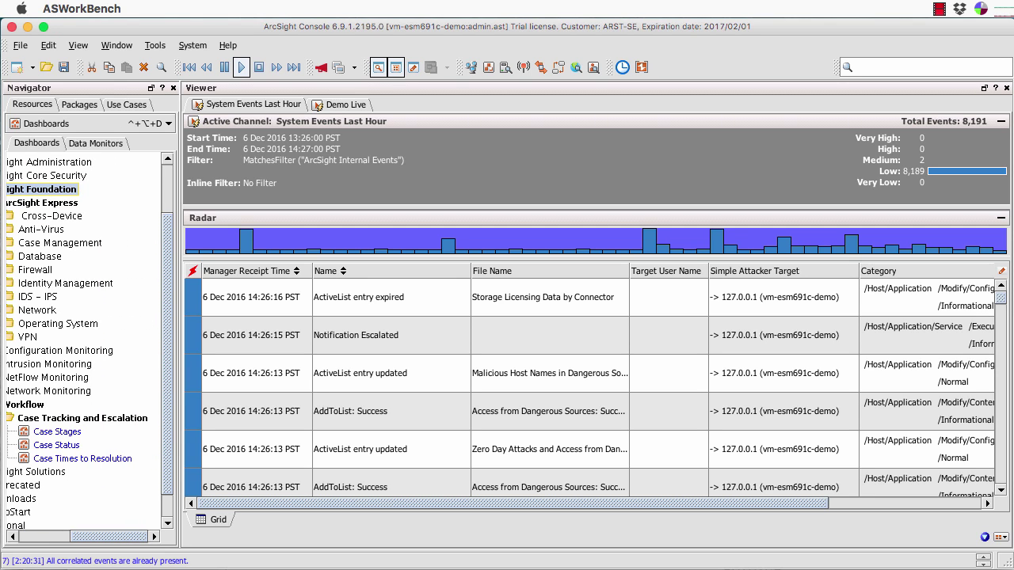
{"action": "left_click", "coordinate": [56, 446]}
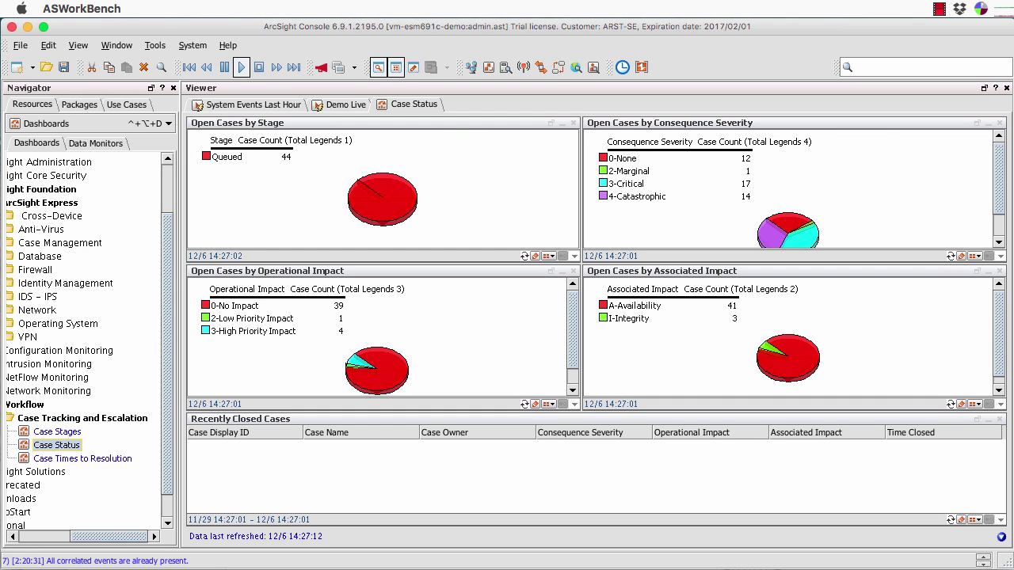
{"action": "mouse_move", "coordinate": [354, 360]}
{"action": "left_click", "coordinate": [377, 337]}
- Return to the Demo Live channel and resume its live event feed
{"action": "left_click", "coordinate": [340, 106]}
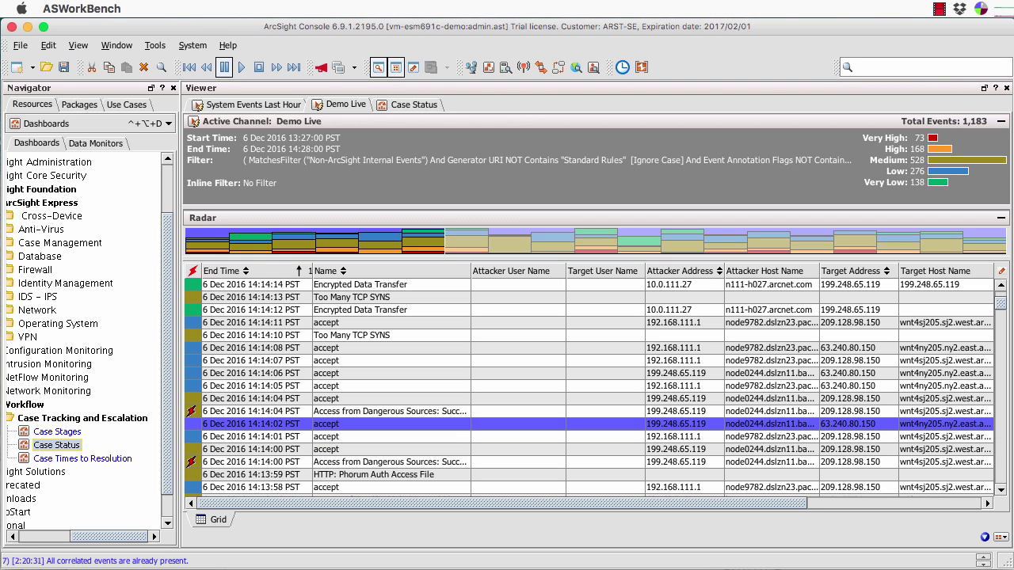
{"action": "left_click", "coordinate": [242, 67]}
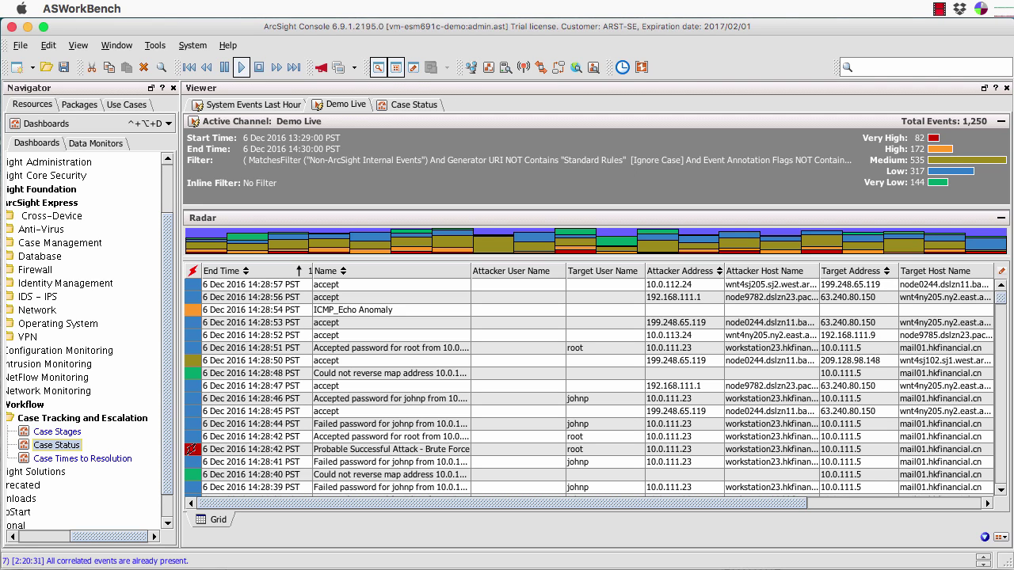
- Display the Inspect/Edit area alongside the Demo Live channel
{"action": "left_click", "coordinate": [413, 67]}
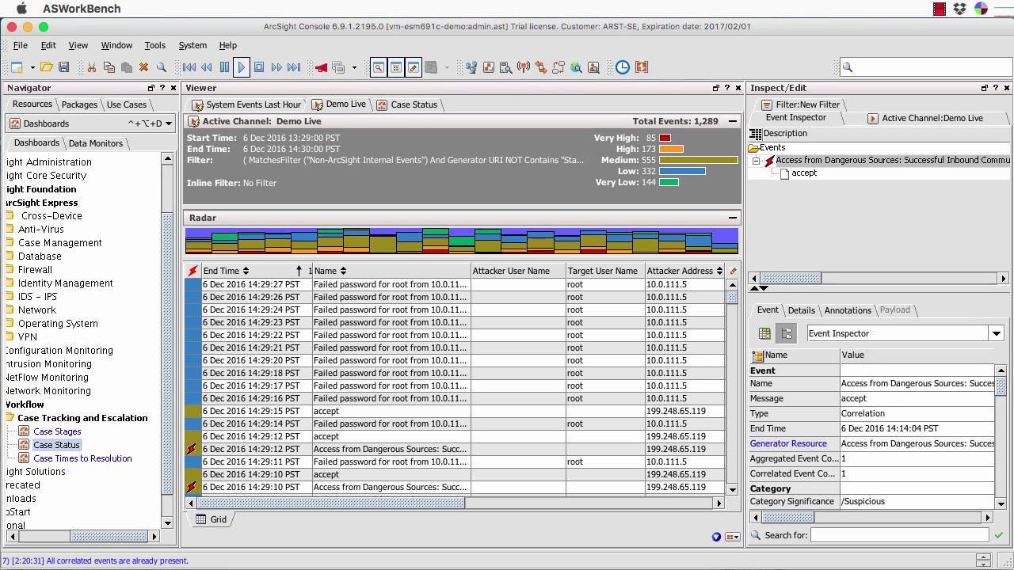
- Examine the resource types the Navigator can browse, from Active Channels to Users, leaving Dashboards as the current type
{"action": "left_click", "coordinate": [168, 124]}
{"action": "key", "text": "f"}
{"action": "key", "text": "r"}
{"action": "key", "text": "s"}
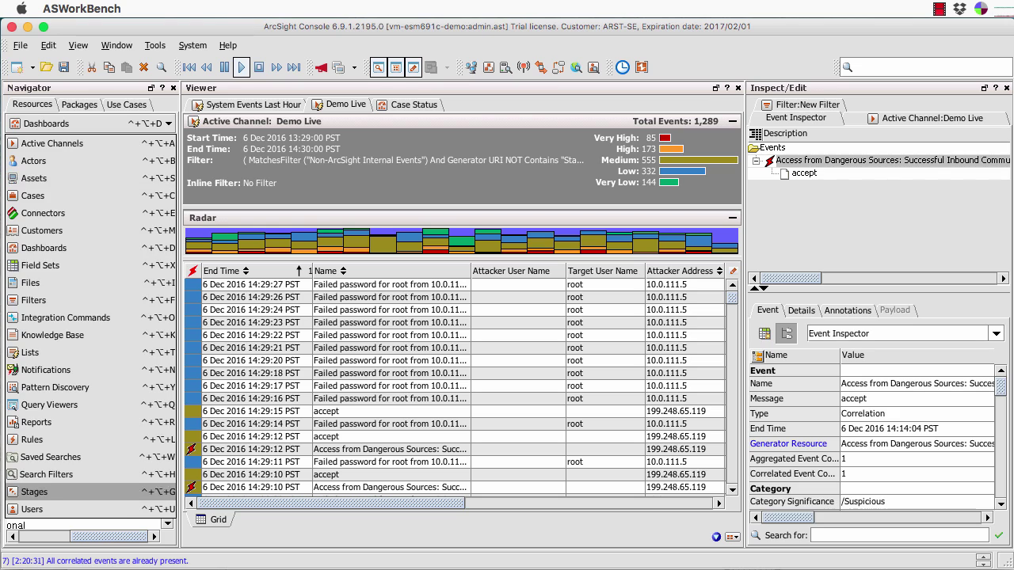
{"action": "key", "text": "k"}
{"action": "key", "text": "a"}
{"action": "key", "text": "a"}
{"action": "key", "text": "s"}
{"action": "key", "text": "u"}
{"action": "key", "text": "s"}
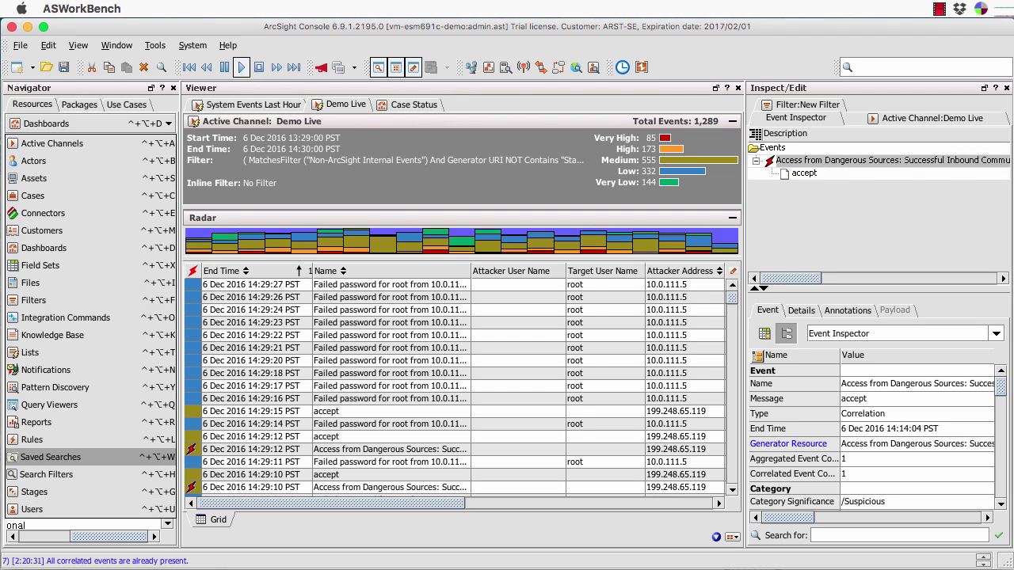
{"action": "key", "text": "Escape"}
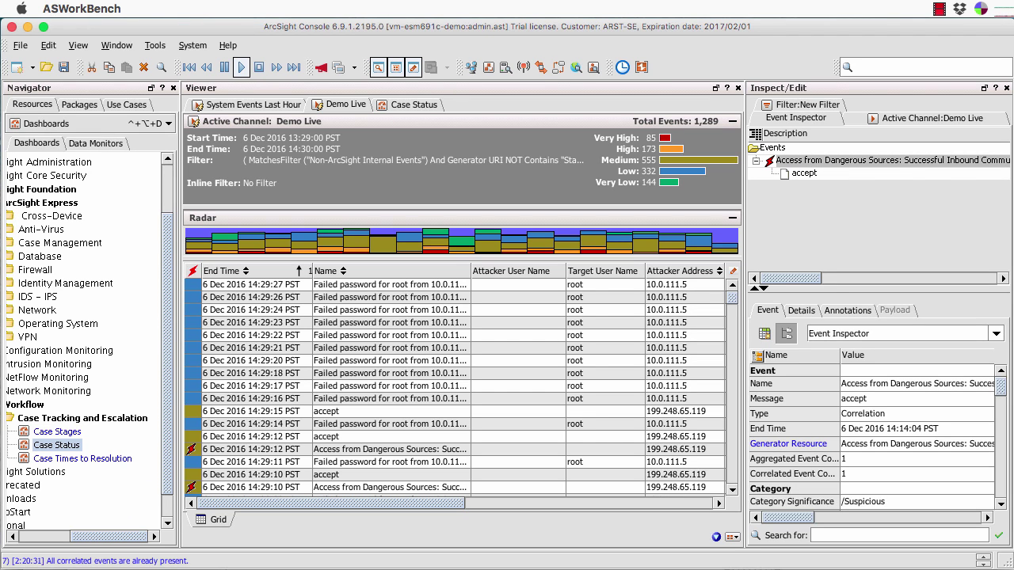
- Review the inspected Access from Dangerous Sources event's field values down to its target details, then return to the first fields
{"action": "scroll", "coordinate": [871, 437], "scroll_direction": "down", "scroll_amount": 15}
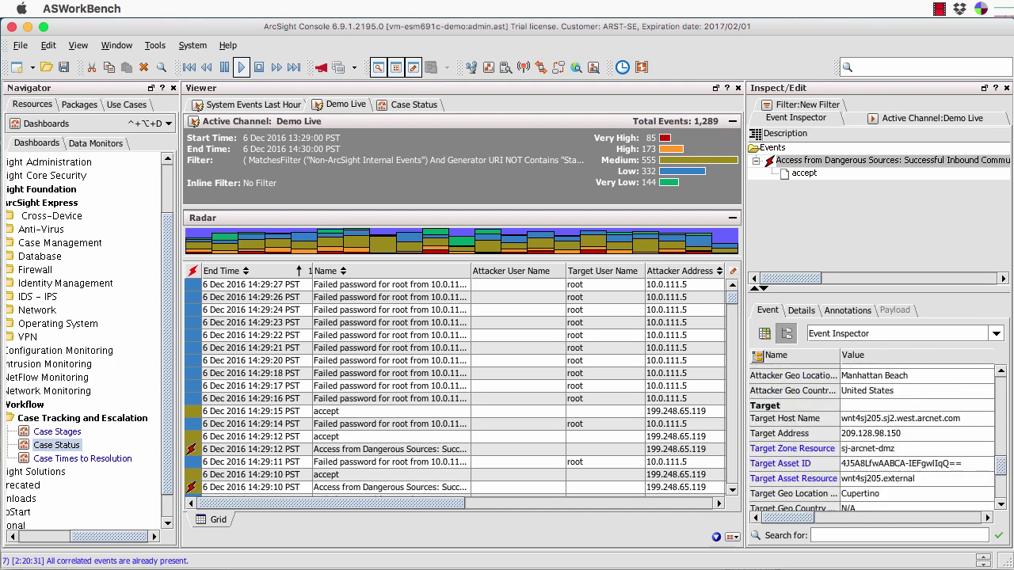
{"action": "scroll", "coordinate": [871, 437], "scroll_direction": "up", "scroll_amount": 14}
{"action": "scroll", "coordinate": [872, 436], "scroll_direction": "up", "scroll_amount": 2}
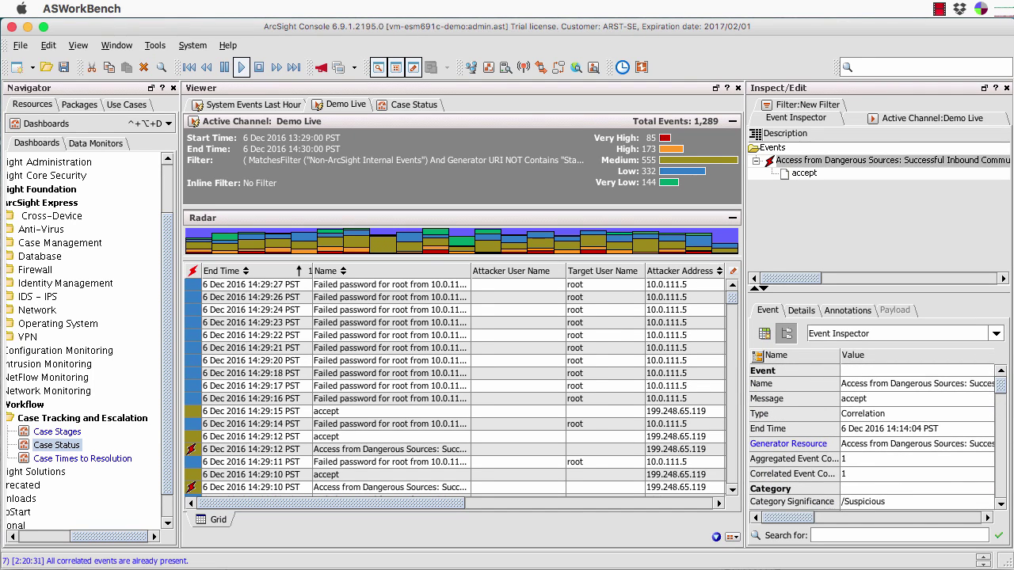